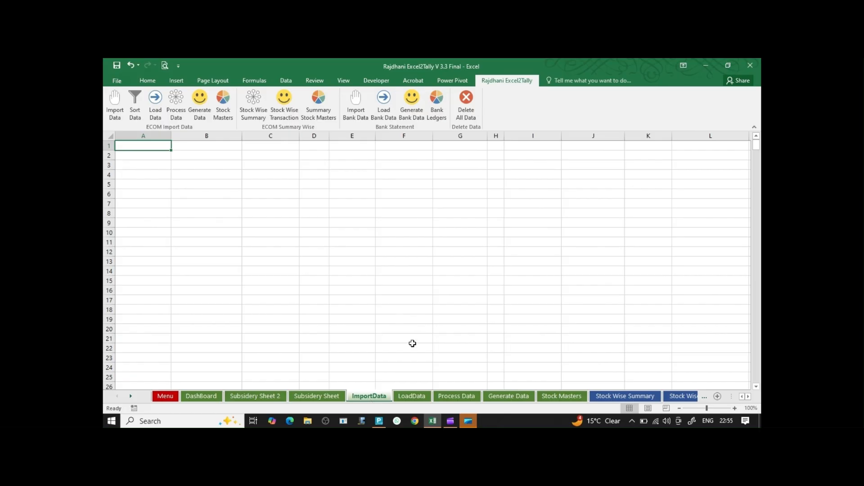
Import the Sales Revenue Packed B2C file into ImportData, then go to the Subsidery Sheet.
left_click(115, 107)
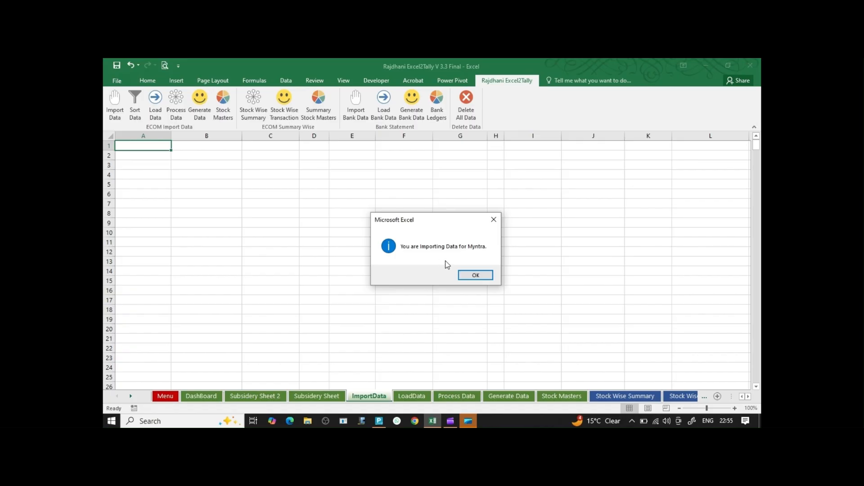
left_click(482, 276)
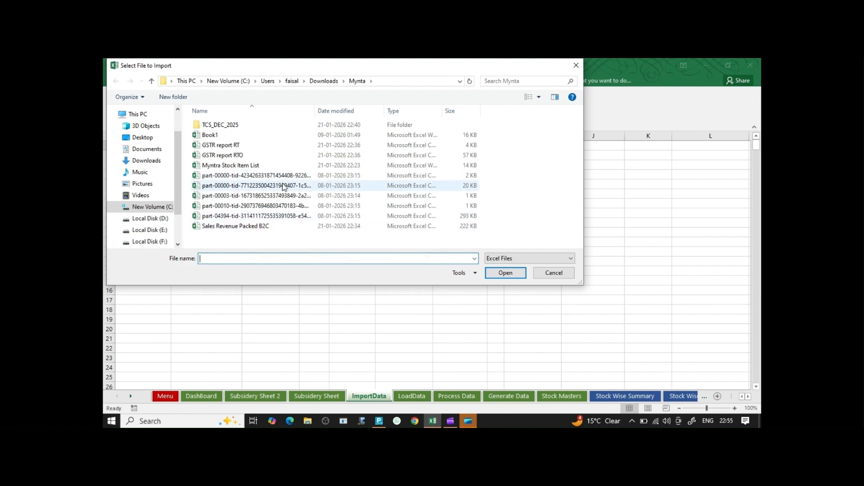
left_click(244, 229)
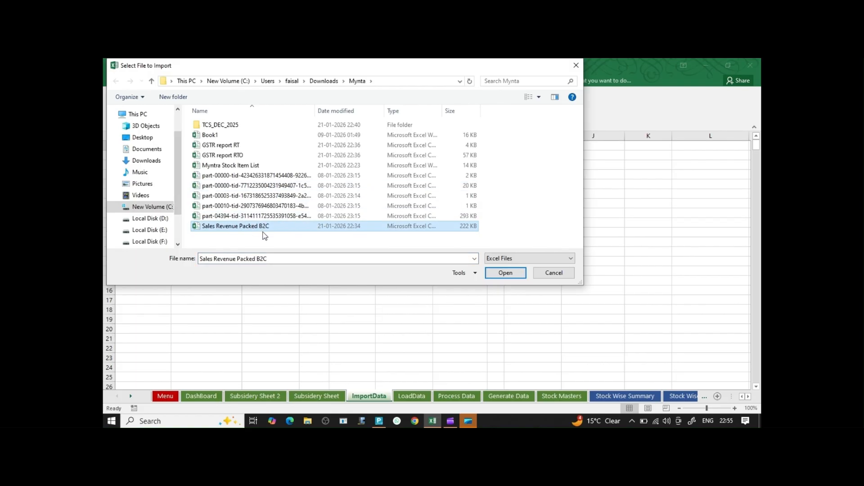
left_click(239, 158)
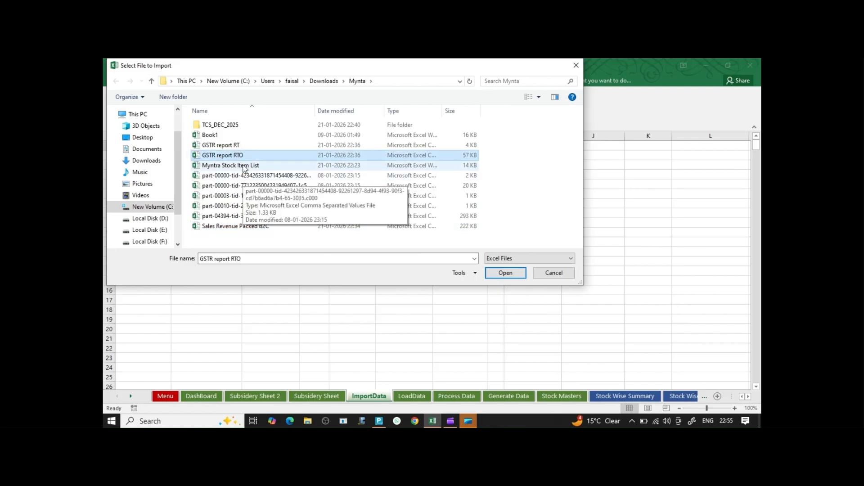
left_click(235, 147)
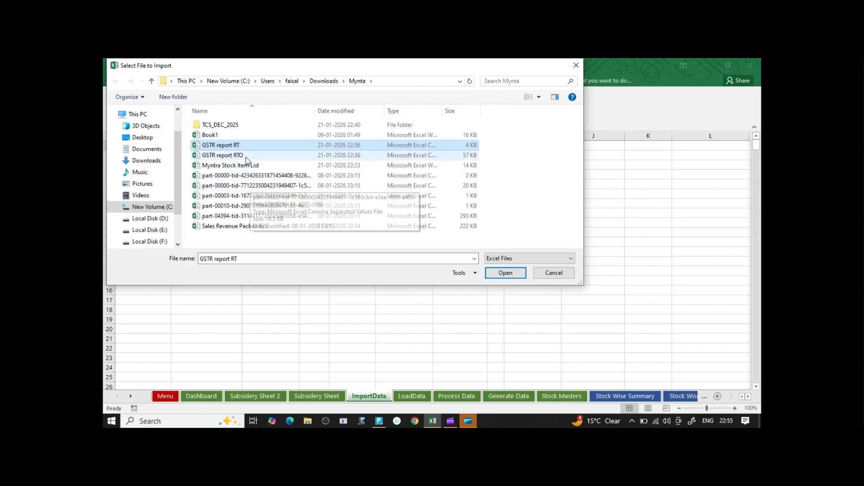
left_click(253, 227)
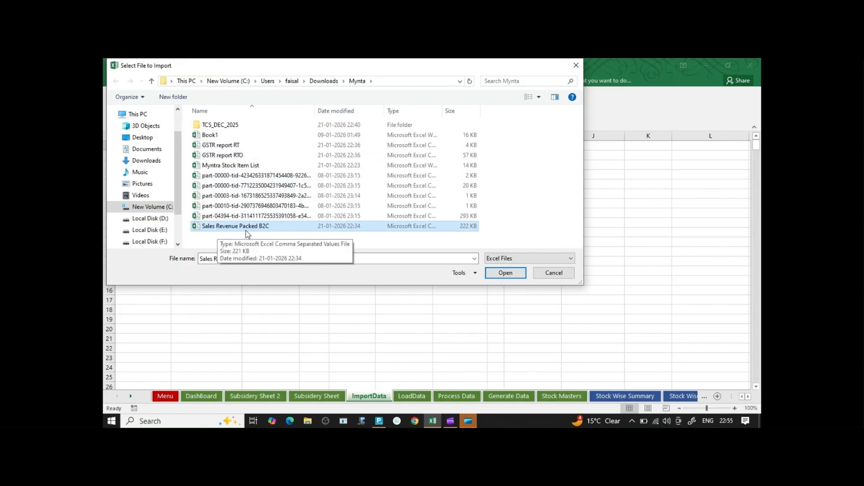
left_click(505, 273)
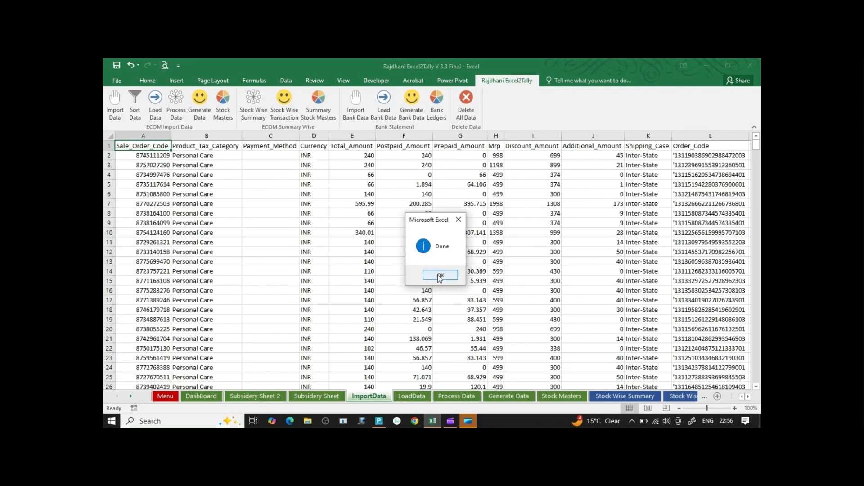
left_click(440, 276)
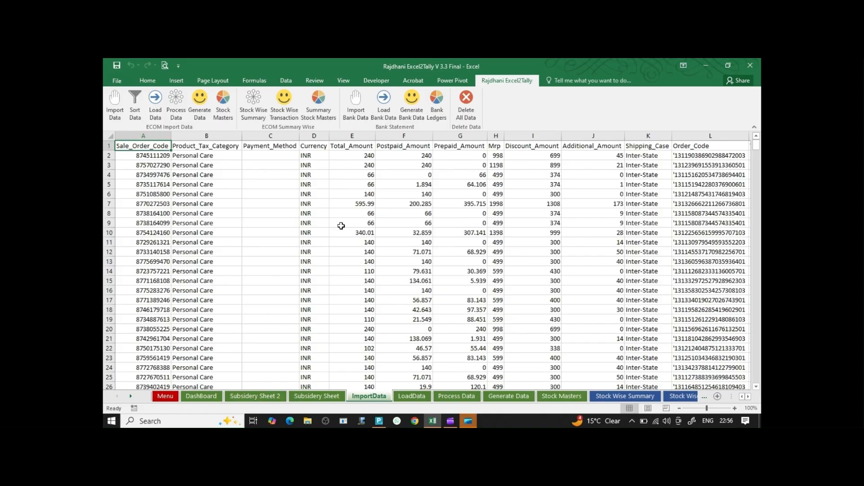
left_click(321, 396)
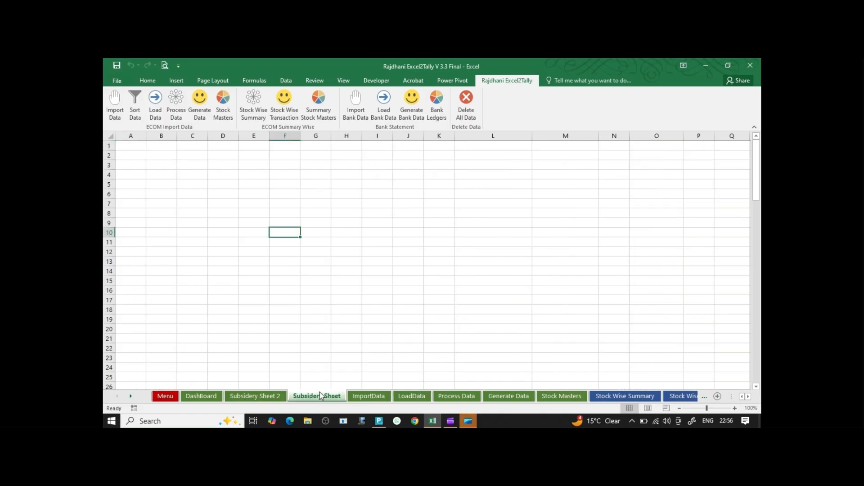
Import the GSTR report RTO return file into the Subsidery Sheet via Import Data.
left_click(114, 104)
left_click(474, 275)
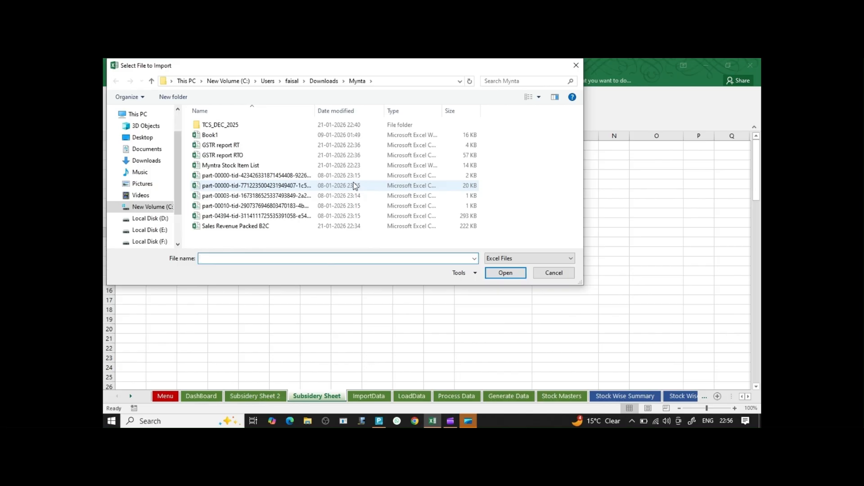
left_click(226, 156)
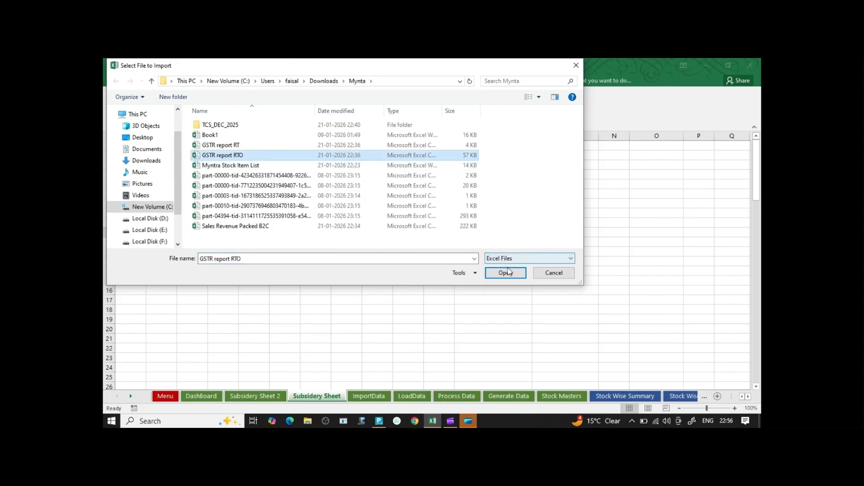
left_click(506, 273)
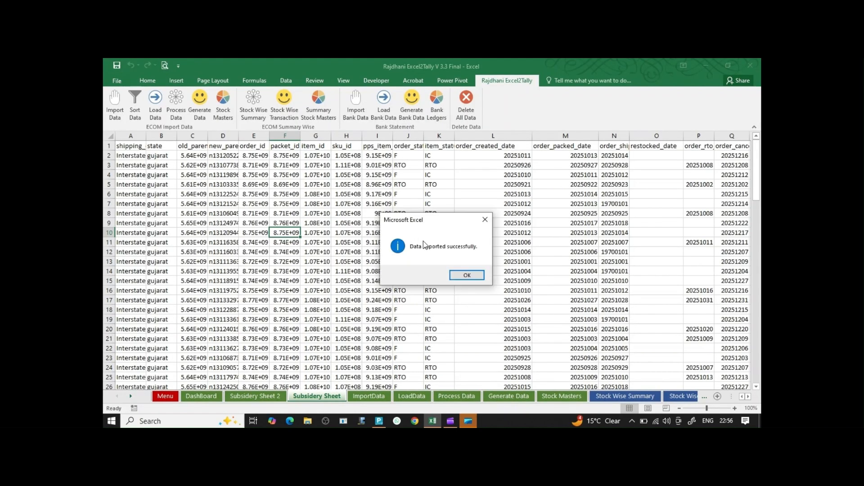
left_click(468, 275)
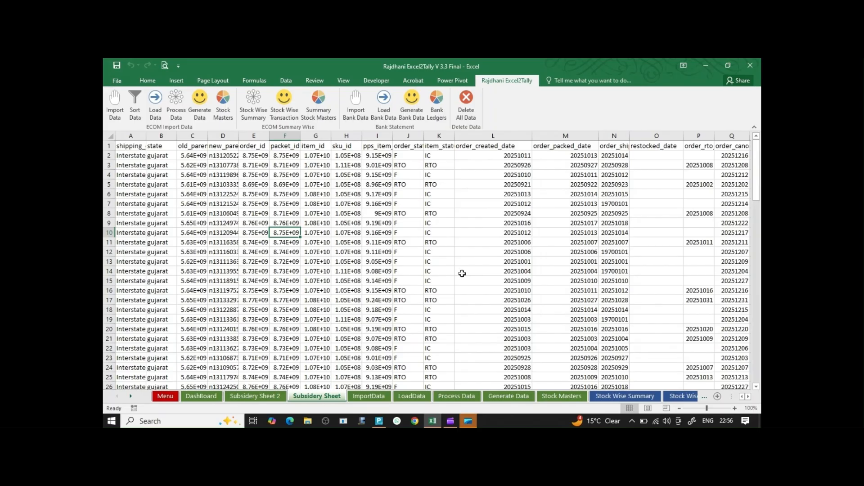
Import GSTR report RT alone into Subsidery Sheet 2, then return to ImportData.
left_click(256, 396)
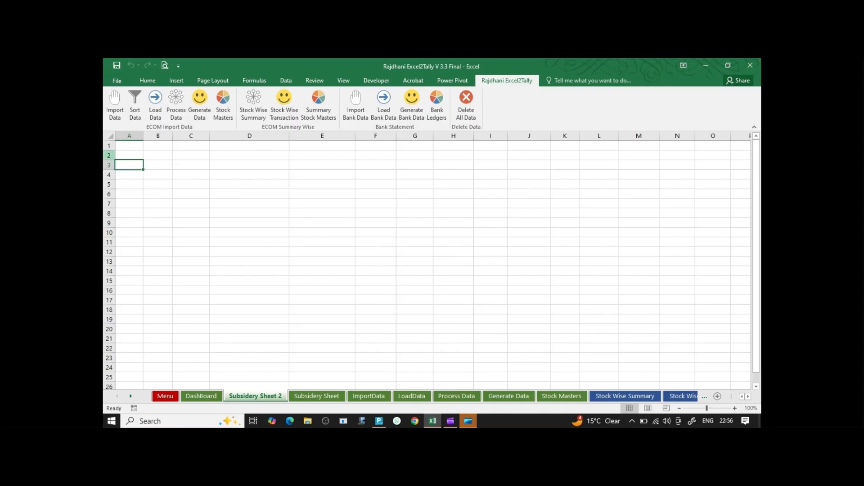
left_click(115, 103)
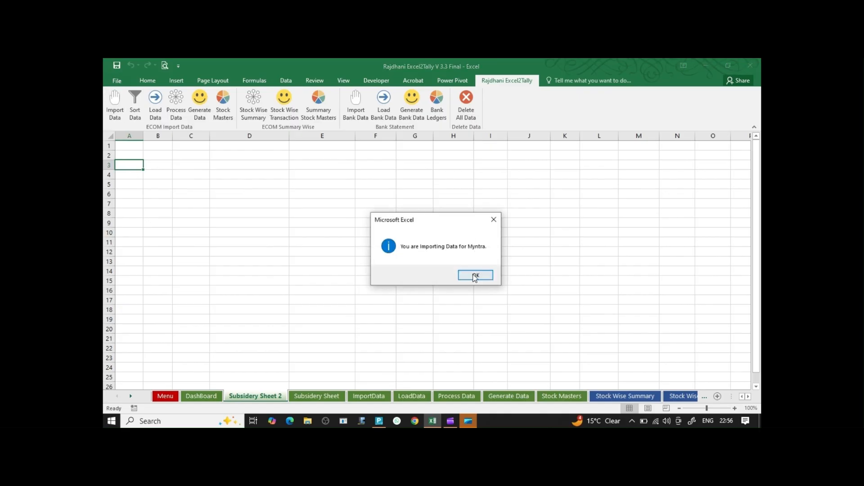
left_click(476, 275)
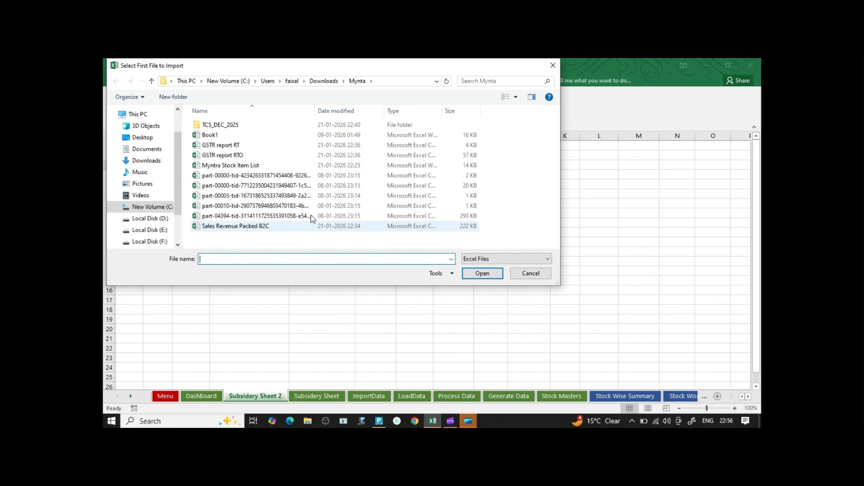
left_click(225, 149)
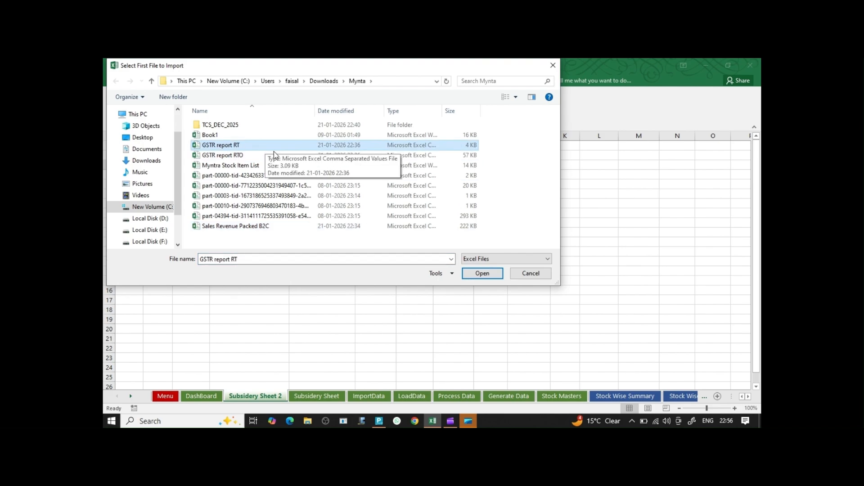
left_click(490, 277)
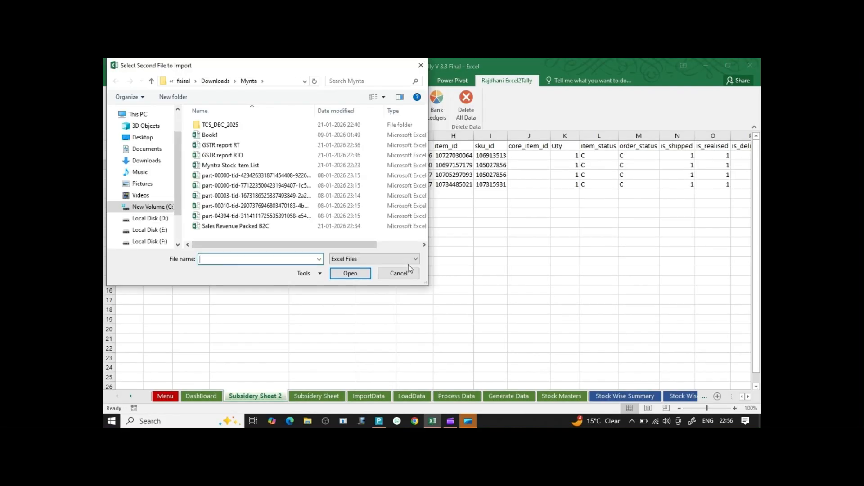
left_click(410, 276)
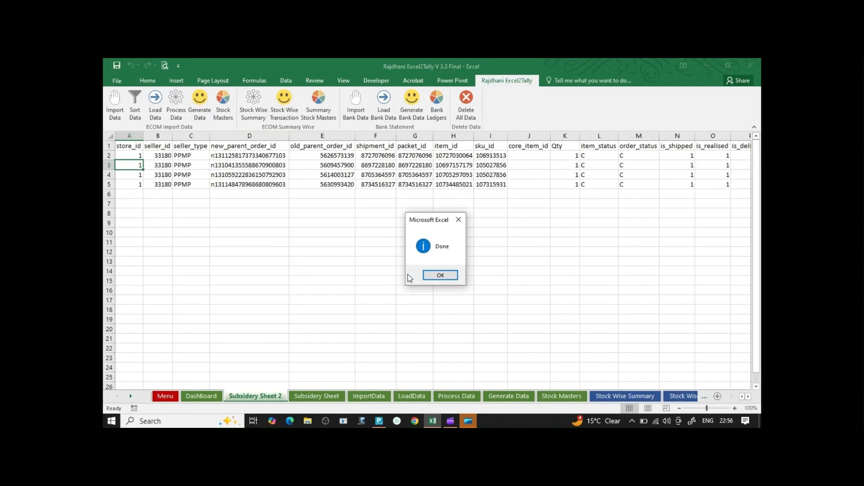
left_click(434, 274)
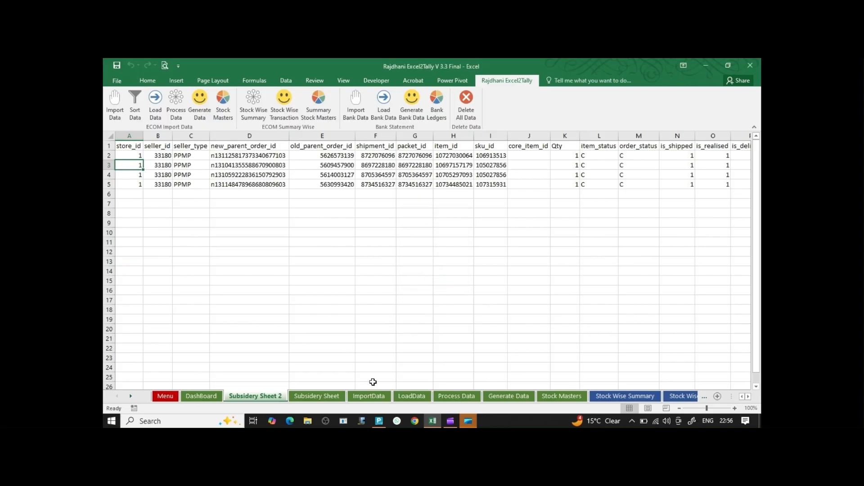
left_click(372, 397)
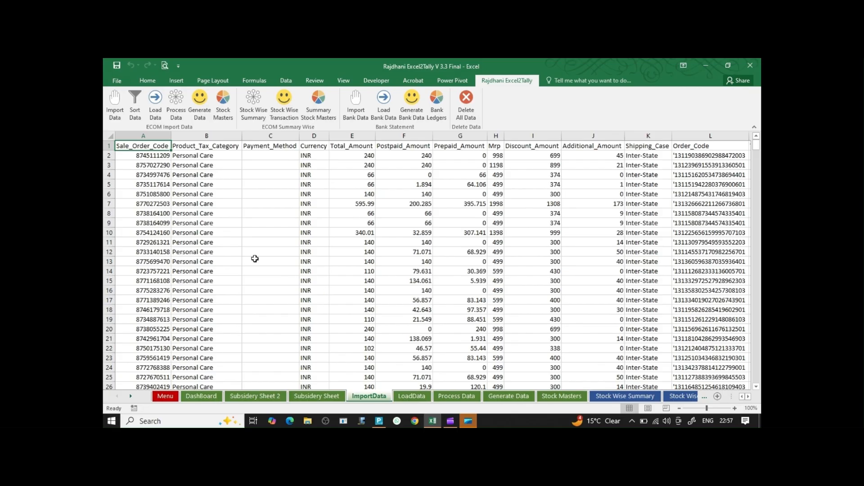
Run Sort Data on the Myntra sales so ImportData's first column becomes Order ID.
left_click(135, 113)
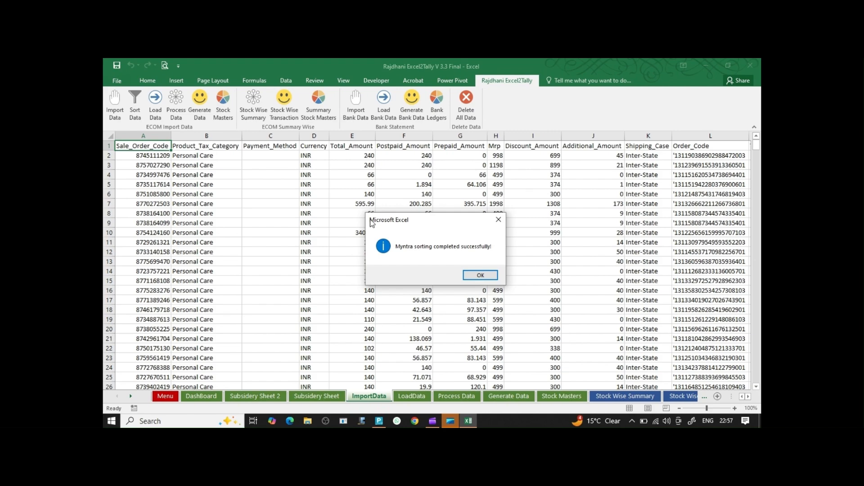
left_click(479, 277)
left_click(472, 277)
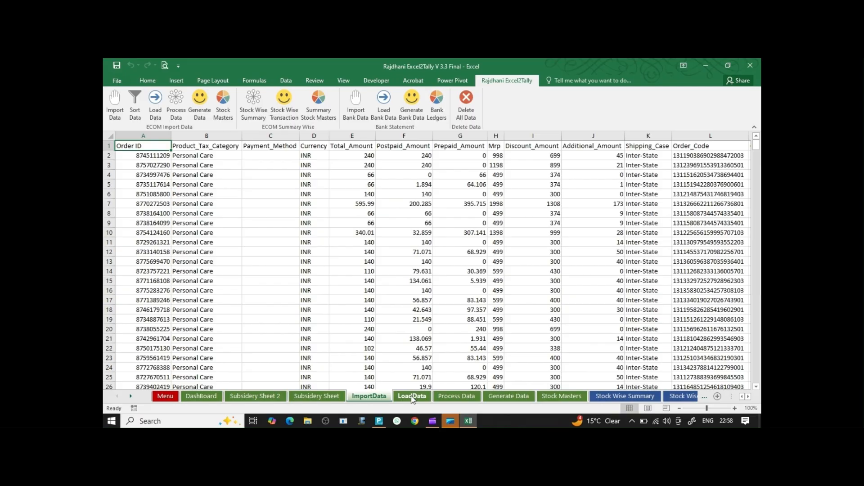
Load the sorted Myntra invoice rows into the LoadData sheet with Load Data.
left_click(413, 397)
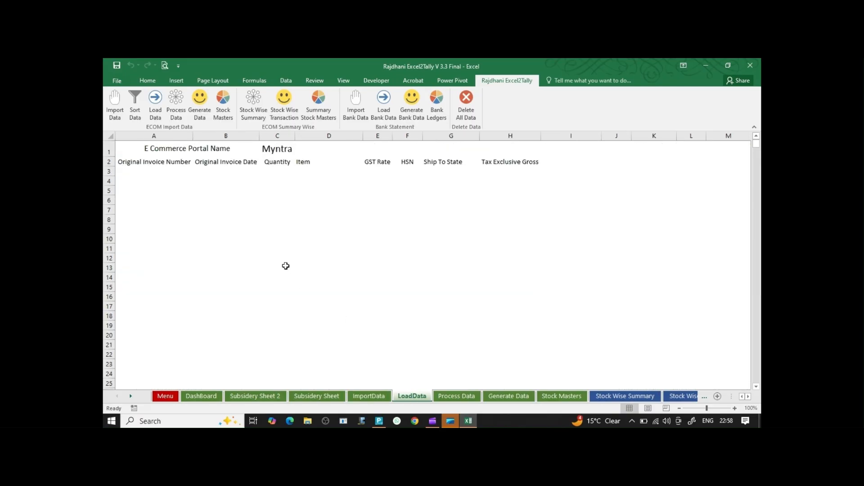
left_click(155, 106)
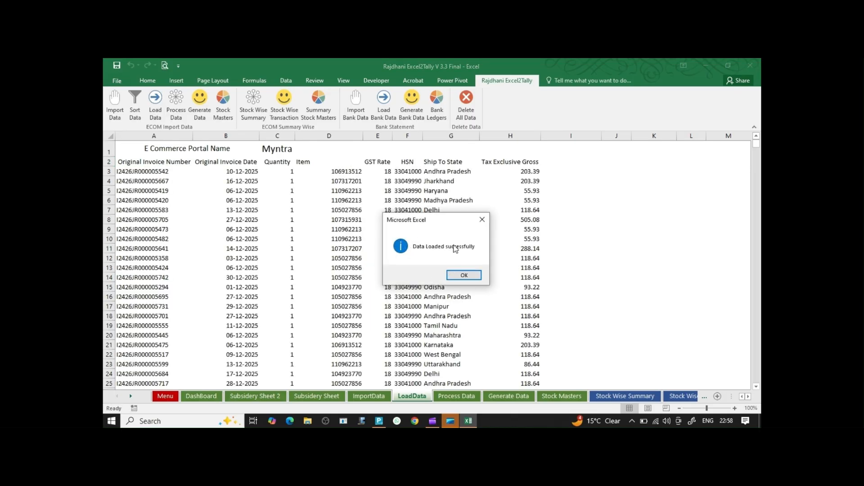
left_click(466, 275)
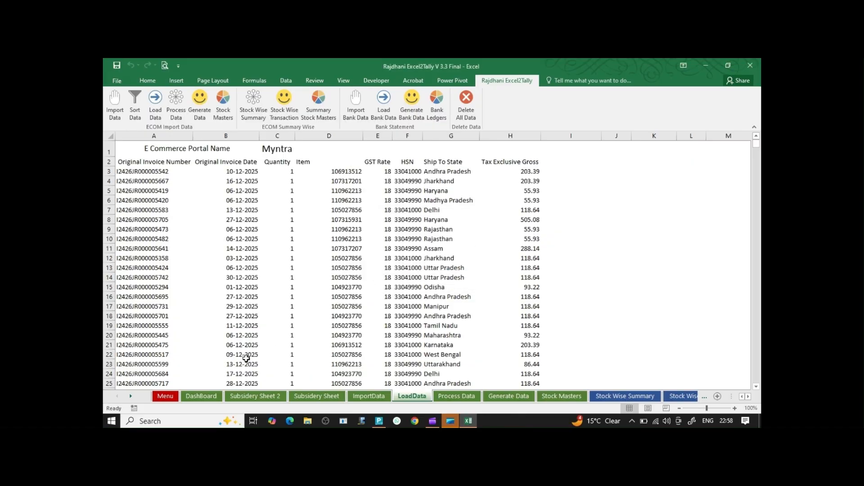
Review the DashBoard Myntra totals: taxable 59197.01, IGST 10362.83, CGST/SGST 146.66 each.
left_click(206, 398)
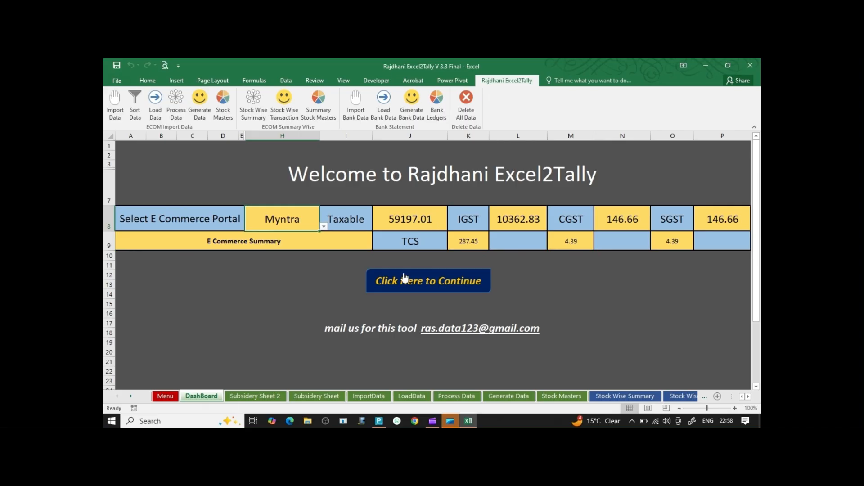
left_click(307, 422)
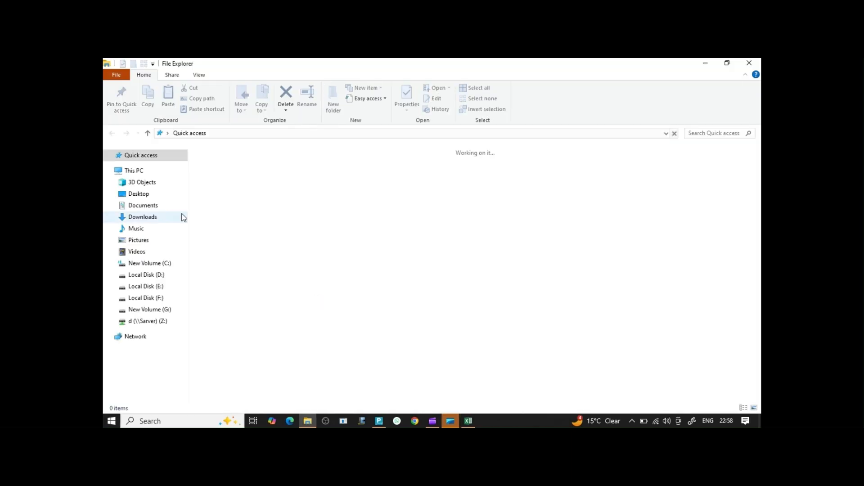
Open the TCS_DEC_2025 workbook from Downloads › Mynta › TCS_DEC_2025.
left_click(144, 218)
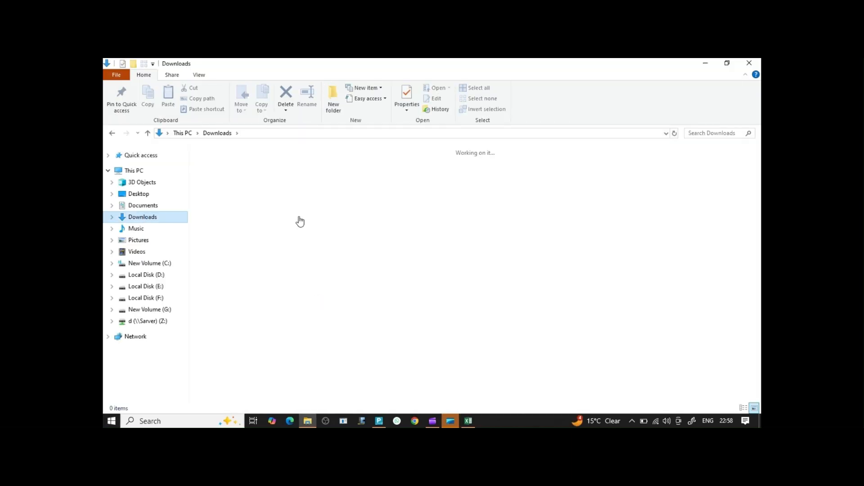
double_click(275, 189)
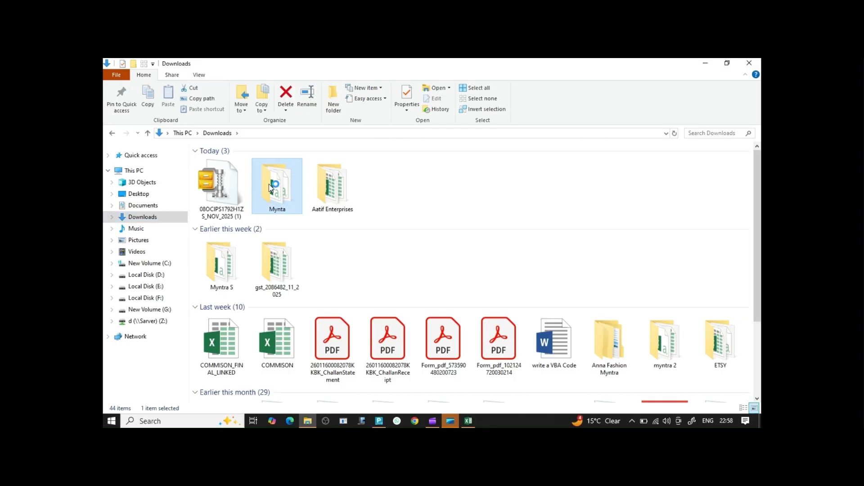
double_click(245, 163)
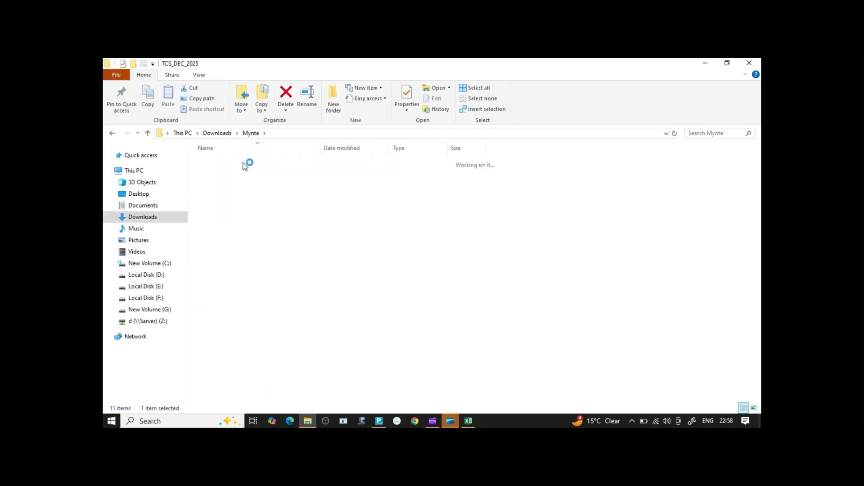
double_click(244, 164)
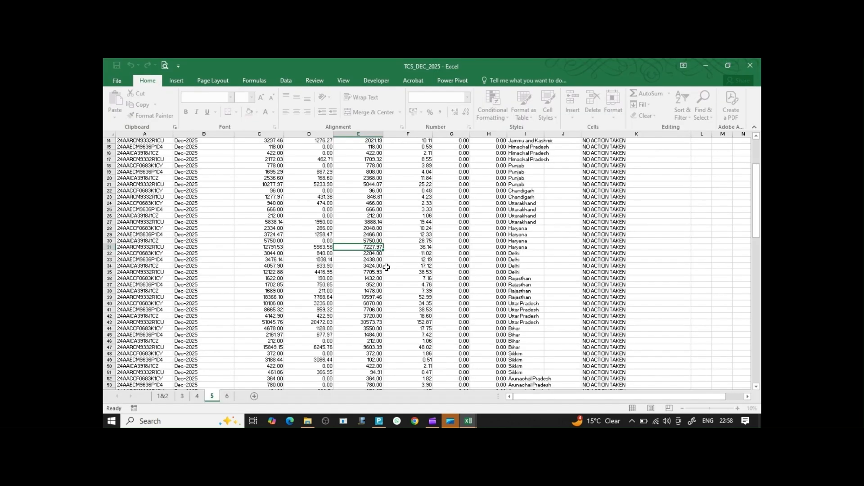
Enter 1 in helper cell M11 and copy it.
left_click_drag(757, 188, 756, 163)
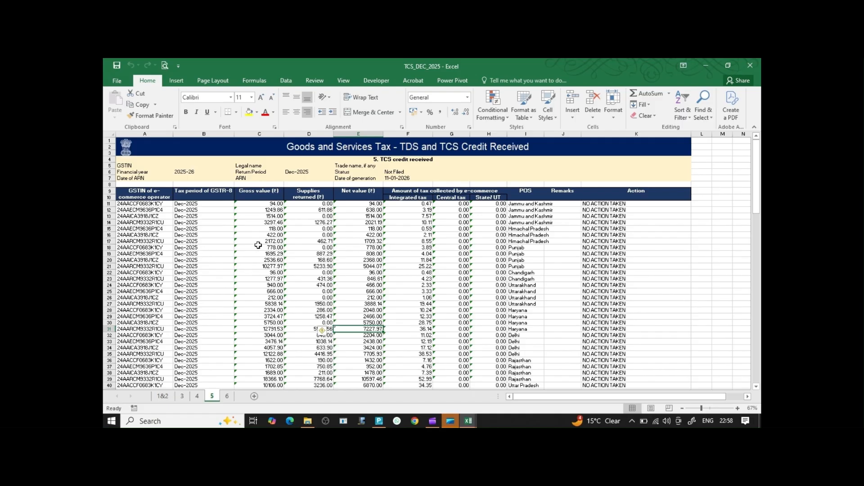
left_click(272, 212)
left_click(721, 204)
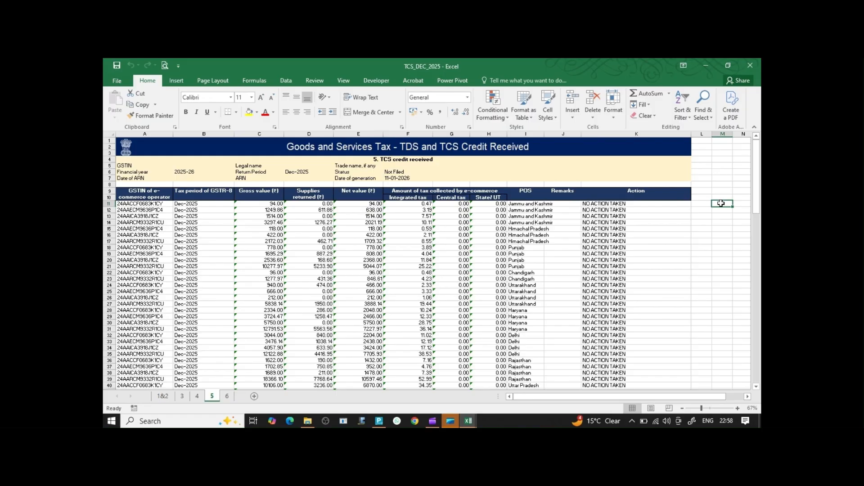
type("1")
left_click(721, 203)
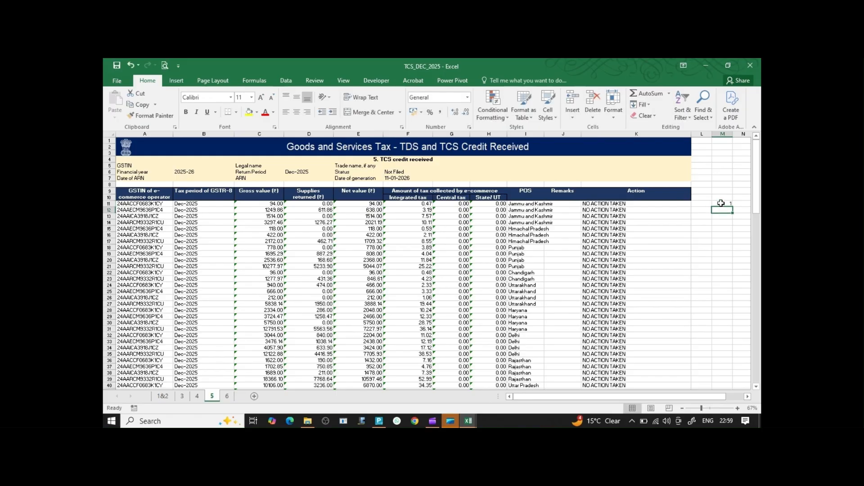
key("ctrl+c")
Select the amount range C11:H131 and bring up Paste Special.
key("Left")
key("Left")
key("Left")
key("Left")
key("Left")
key("Left")
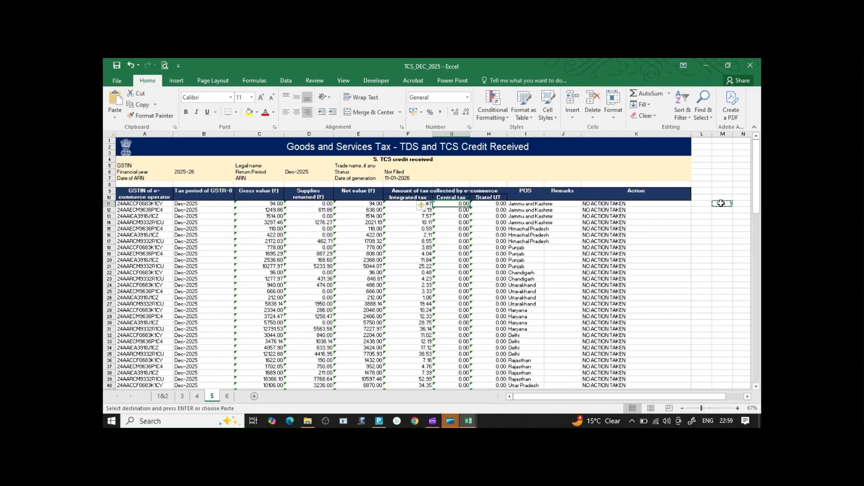
key("Left")
key("Left")
key("Left")
key("Left")
key("Left")
key("Right")
key("shift+Right")
key("shift+Right")
key("shift+Right")
key("shift+Right")
key("shift+Right")
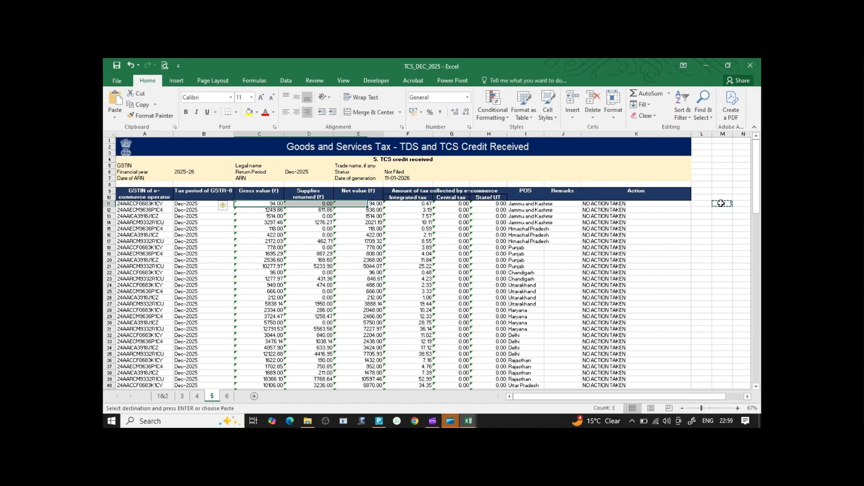
key("ctrl+shift+Down")
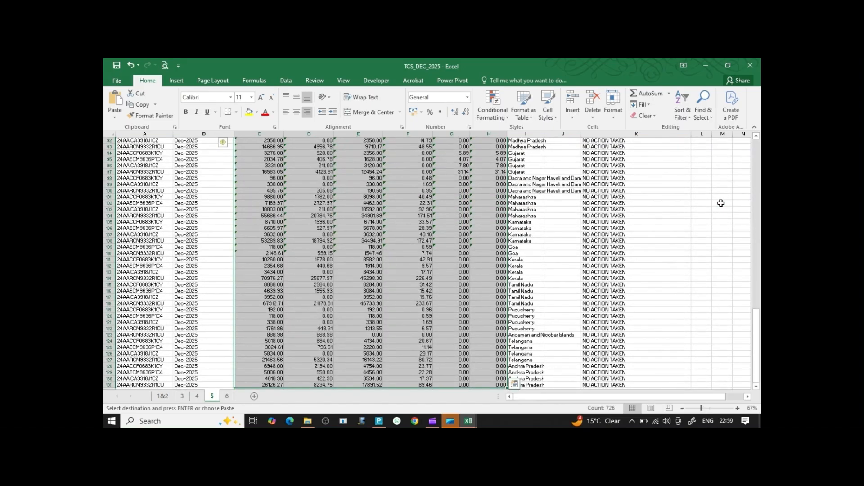
key("ctrl+alt+v")
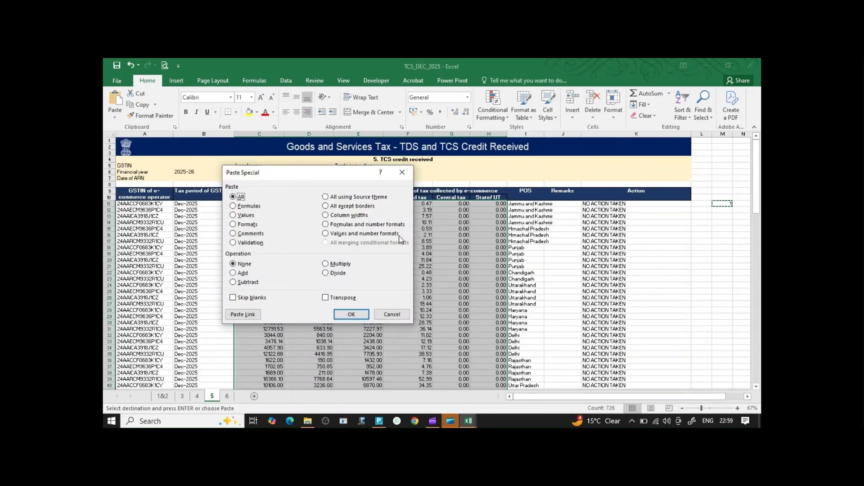
Paste-special multiply C11:H131 by 1, converting the text amounts to numbers.
left_click(326, 264)
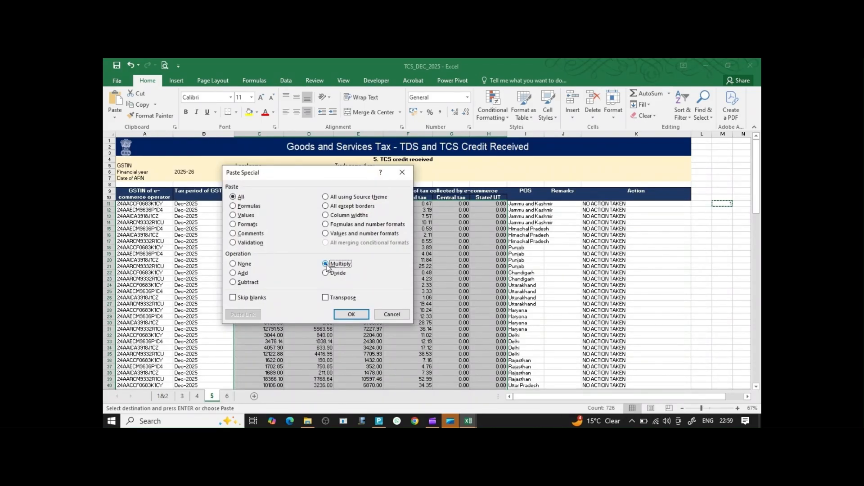
left_click(351, 314)
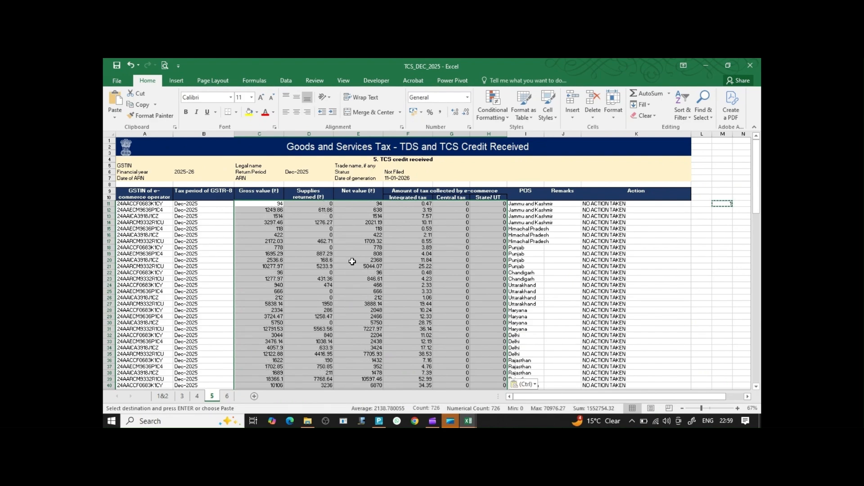
left_click(389, 228)
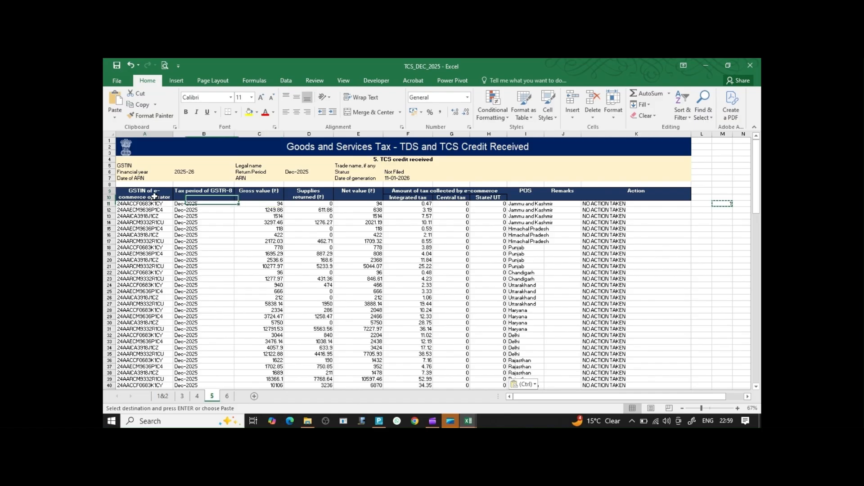
left_click(155, 197)
key("shift+Right")
key("shift+Right")
key("shift+Right")
key("shift+Right")
key("shift+Right")
key("shift+Right")
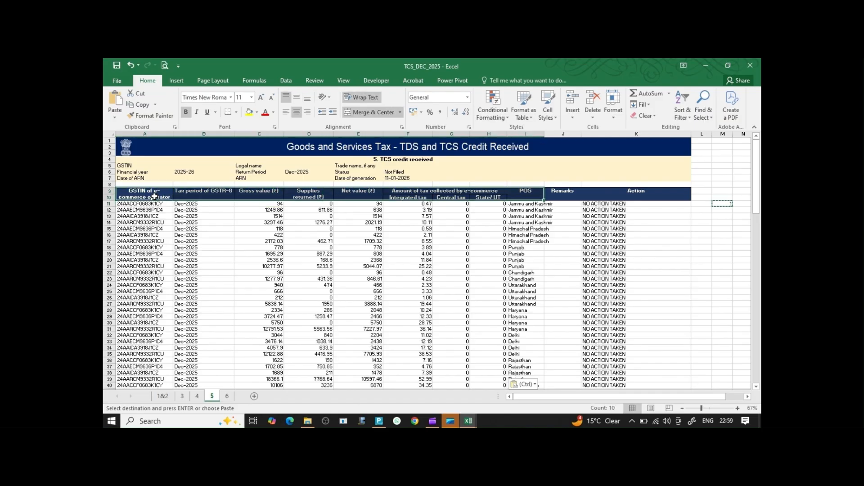
key("ctrl+shift+l")
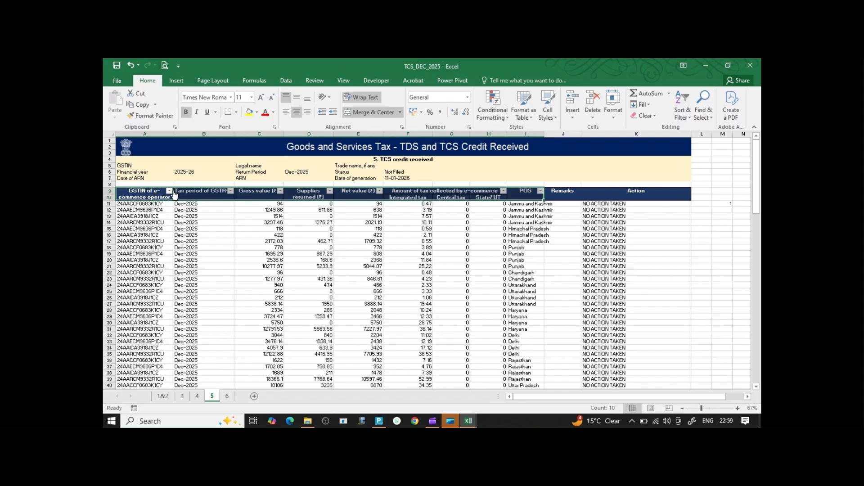
left_click(169, 191)
left_click(149, 284)
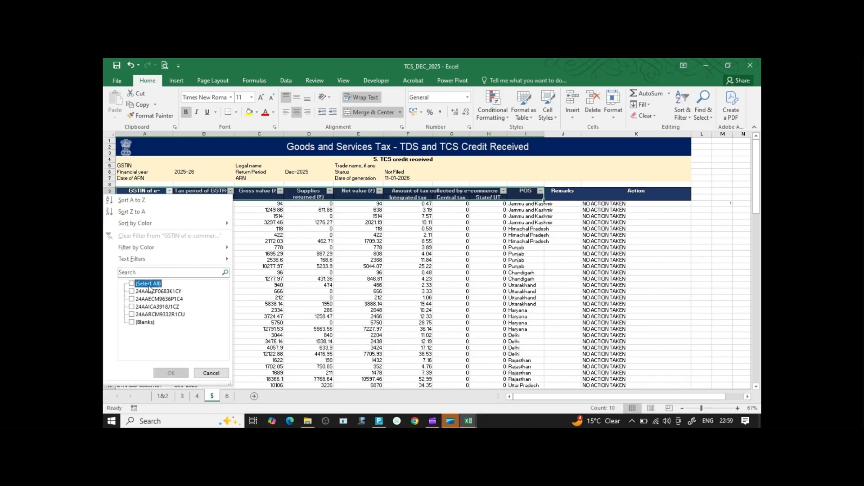
left_click(151, 299)
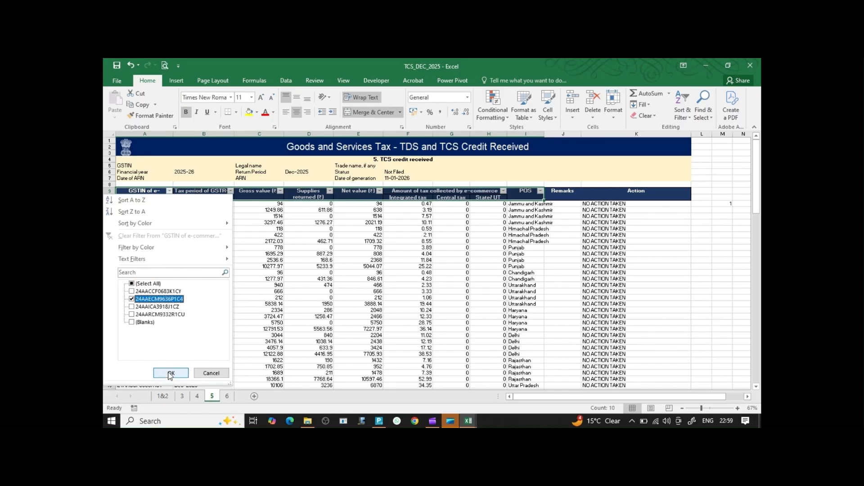
left_click(172, 373)
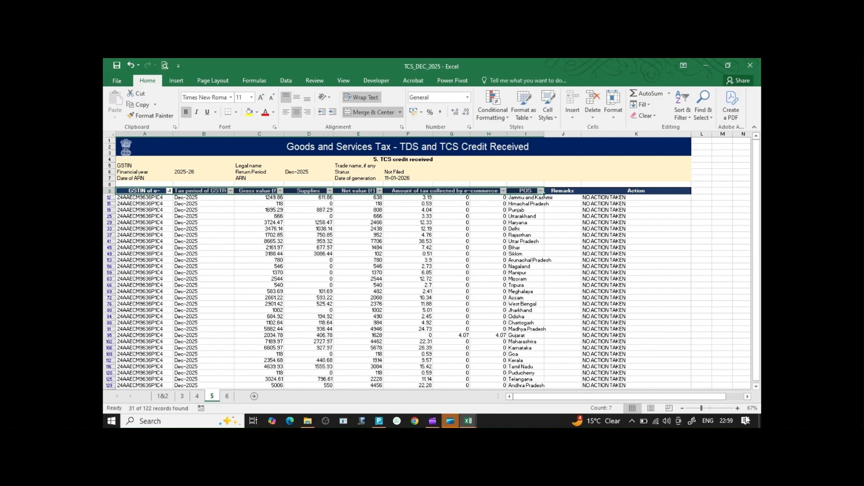
left_click(737, 408)
left_click(737, 408)
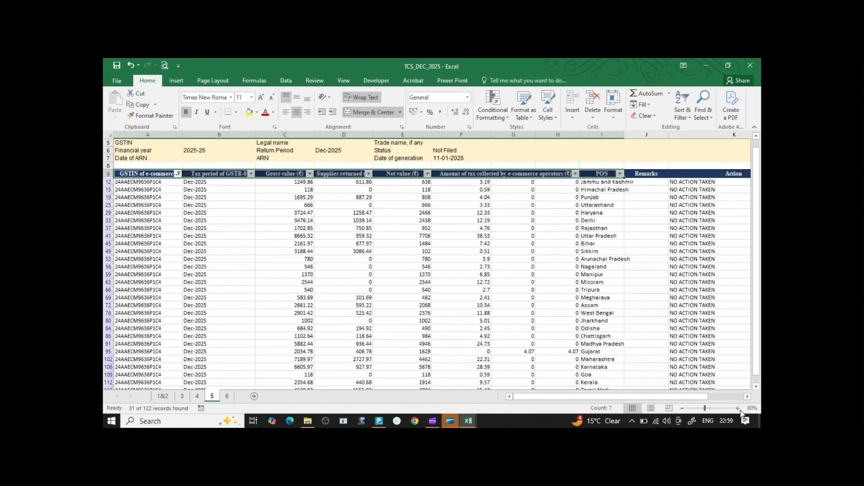
Add AutoSum totals in row 132 for C–H: gross 78338.61, returns 19146.61, net 59192, tax 287.82.
key("Down")
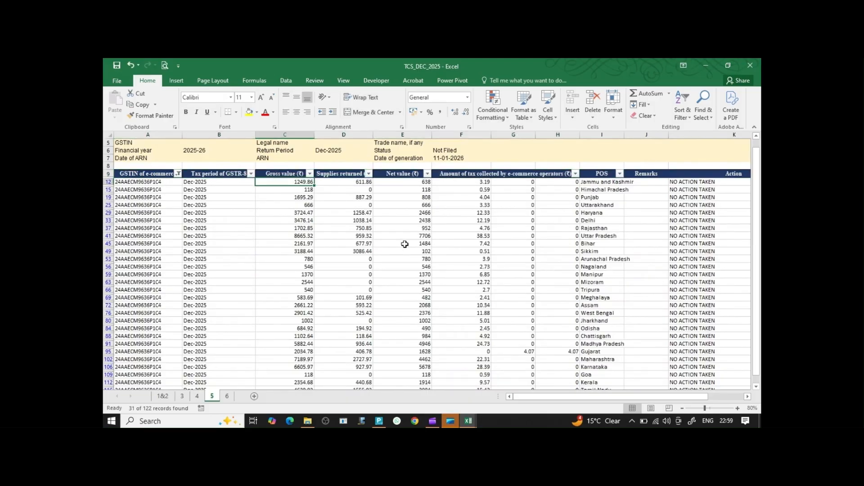
key("ctrl+Down")
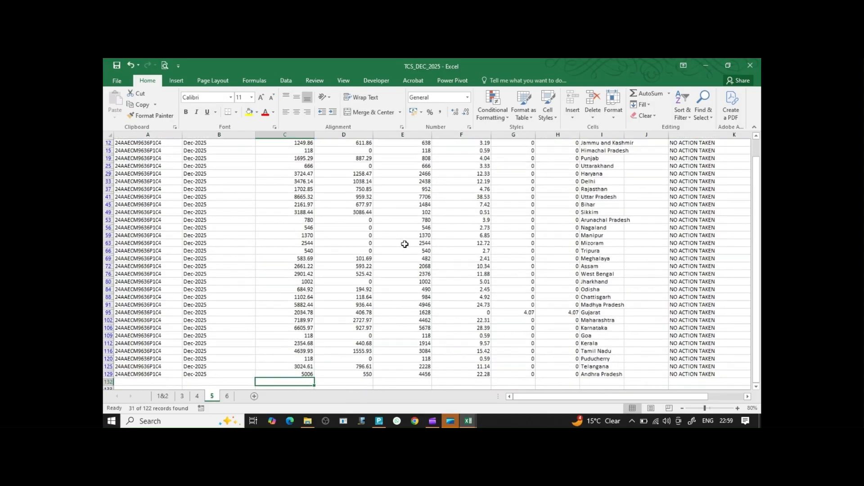
key("shift+Right")
key("shift+Right")
key("shift+Right")
key("shift+Right")
key("shift+Right")
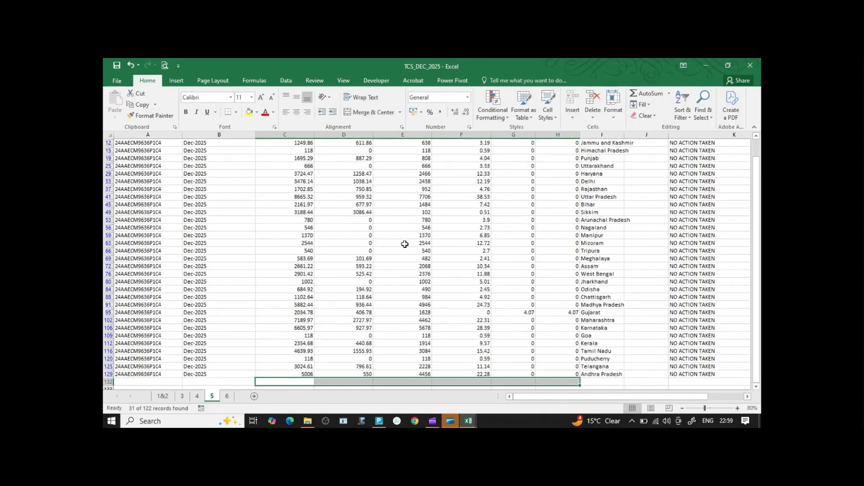
key("alt+equal")
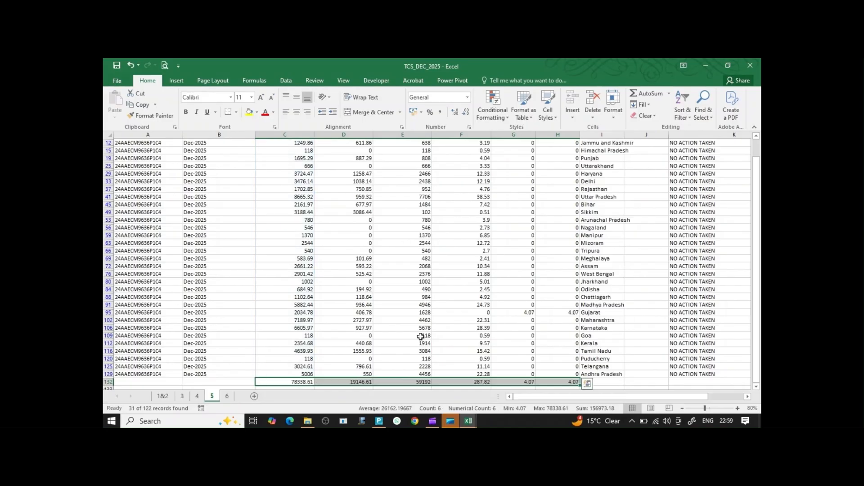
left_click(414, 381)
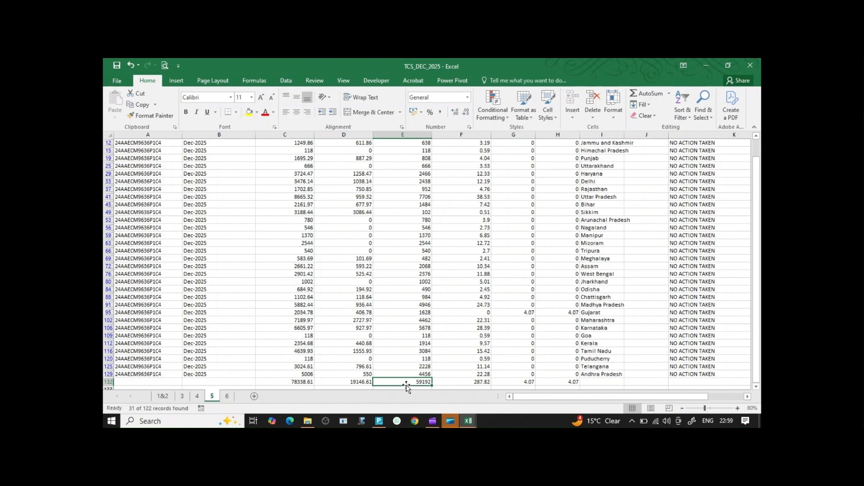
left_click(470, 423)
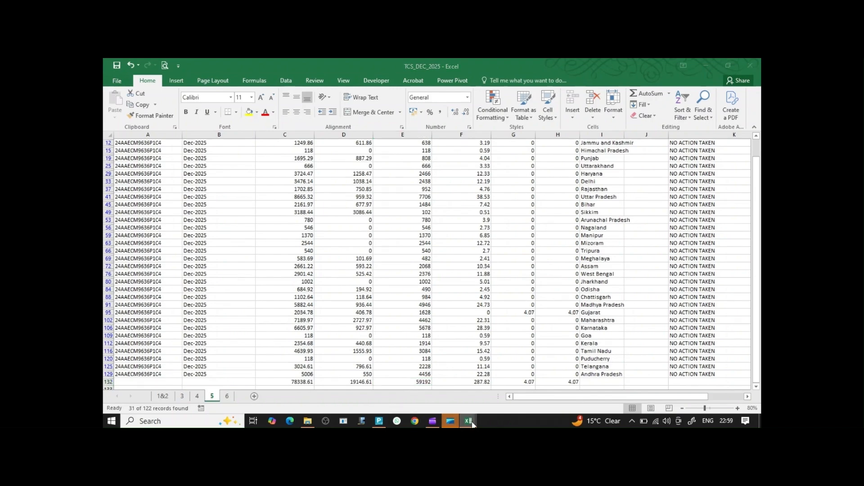
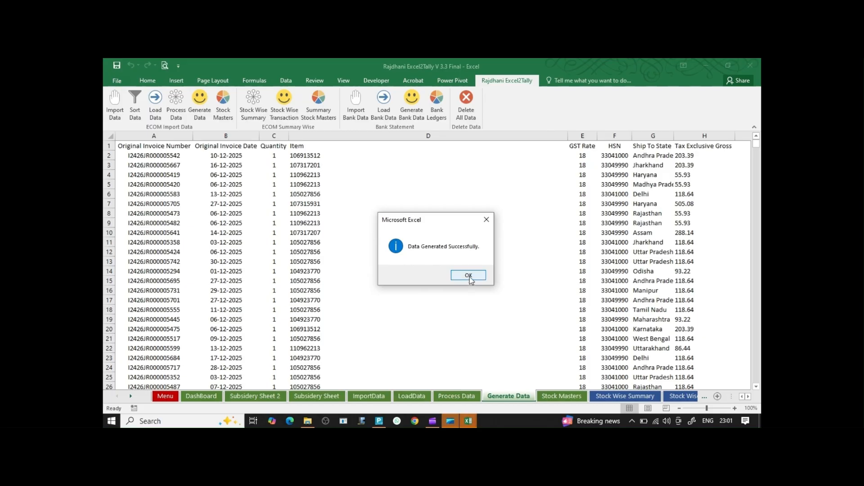
Generate the Stock Masters list of 15 Myntra items in PCS, then go to File Explorer's Mynta folder.
left_click(468, 276)
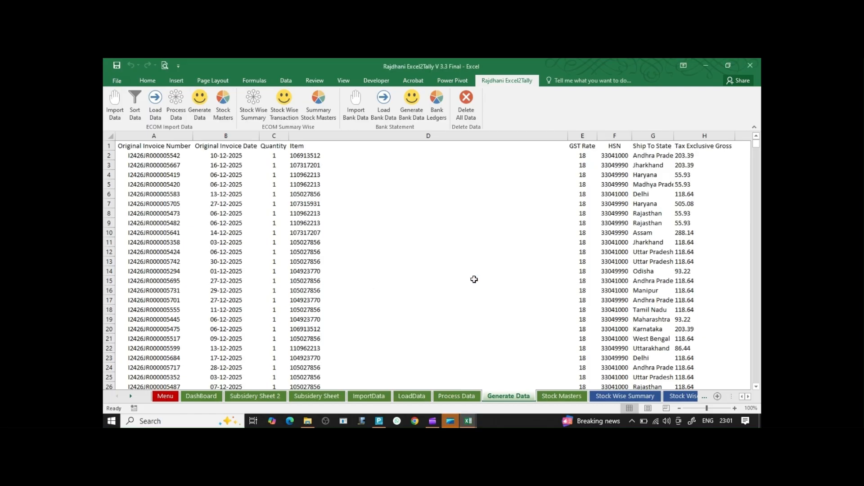
left_click(562, 396)
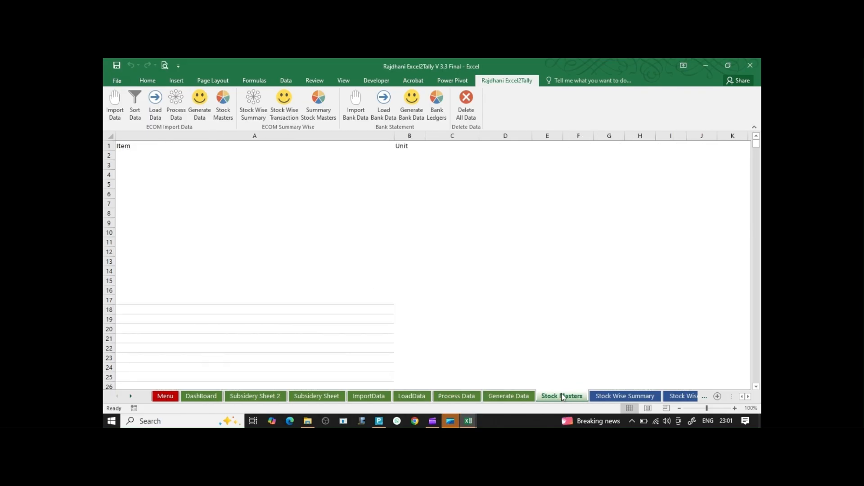
left_click(225, 115)
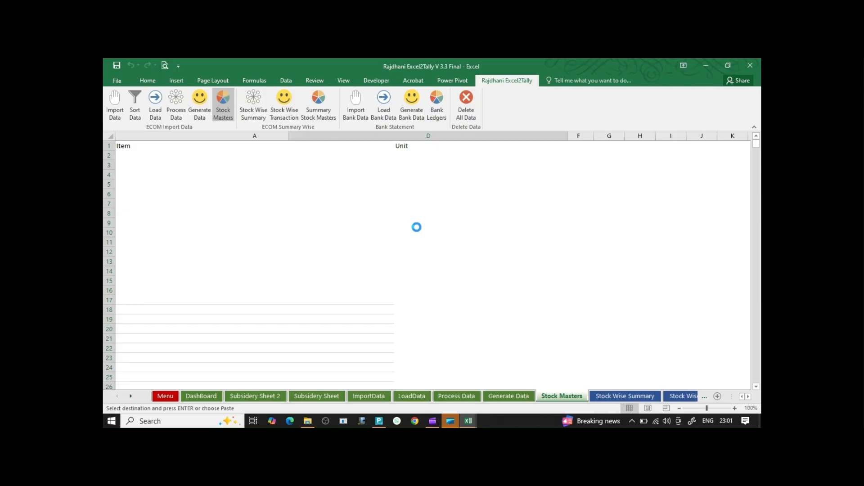
left_click(498, 176)
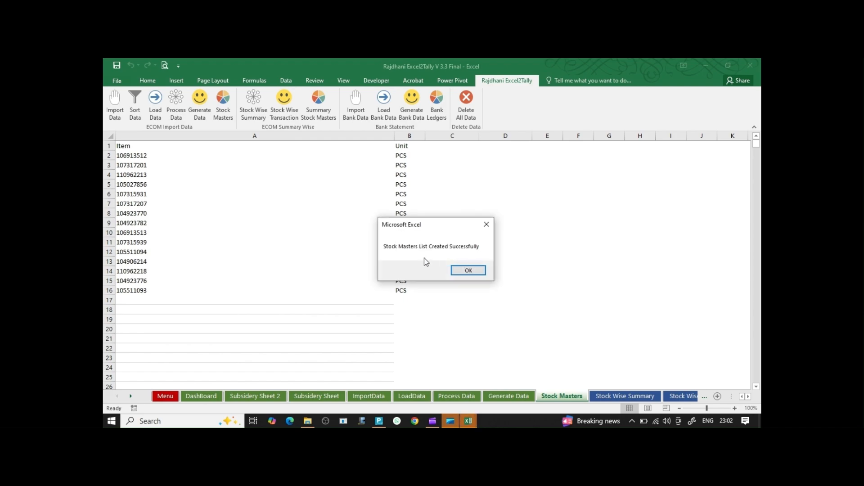
left_click(468, 270)
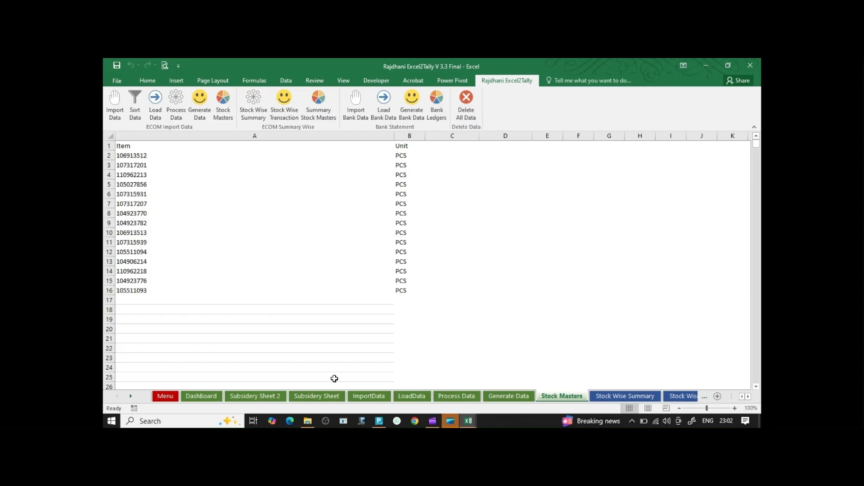
left_click(307, 421)
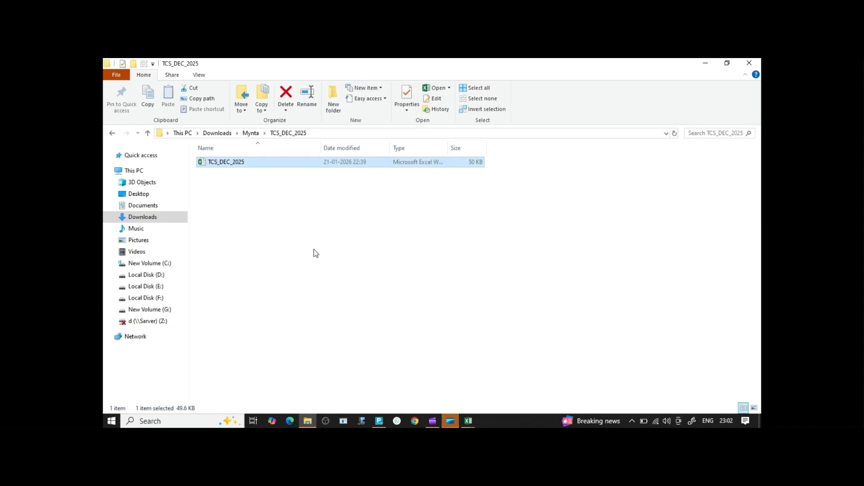
left_click(148, 133)
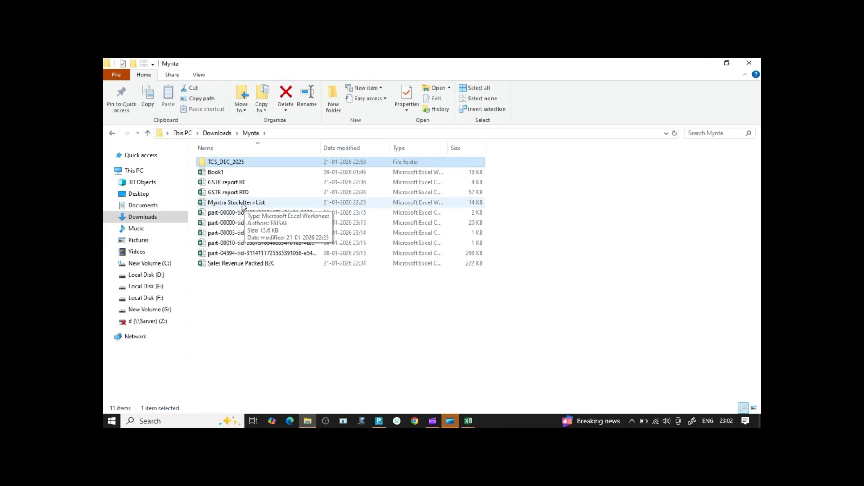
Open the Myntra Stock Item List workbook, which lists 15 SKUs in PCS.
double_click(242, 203)
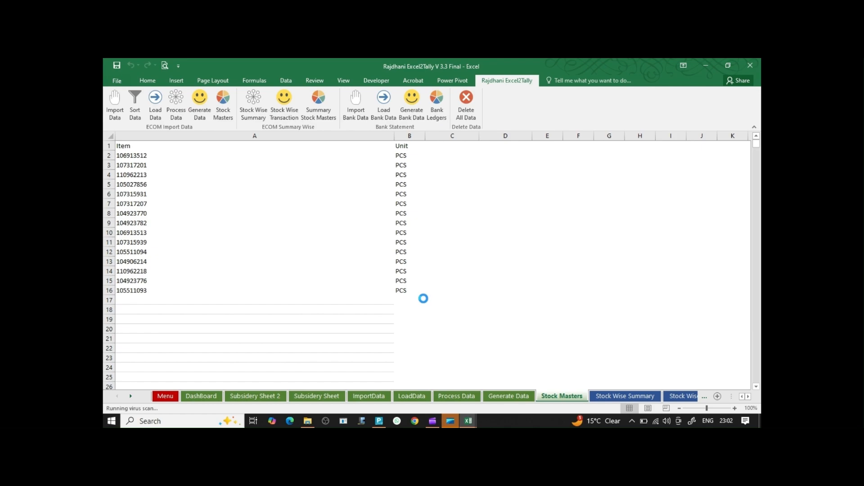
Check row 2's SKU codes, item name Lip Bam 10 Mg and UQC PCS, then switch to TallyPrime.
left_click(134, 154)
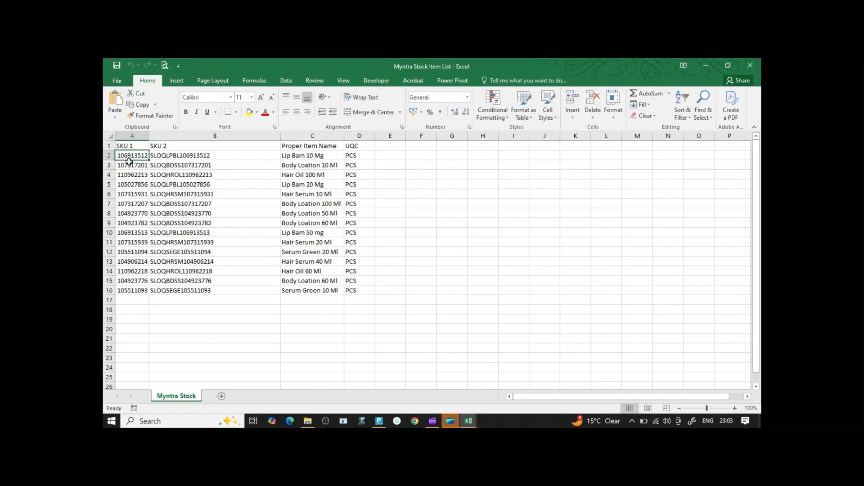
left_click(181, 158)
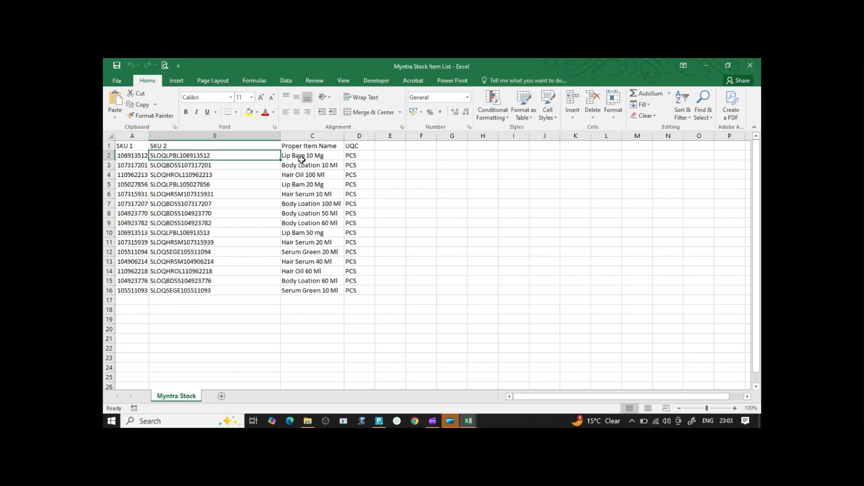
left_click(302, 159)
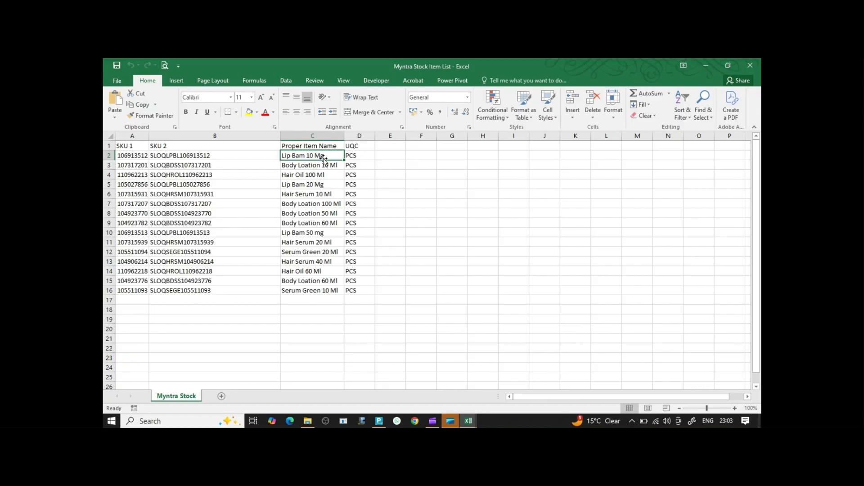
left_click(360, 156)
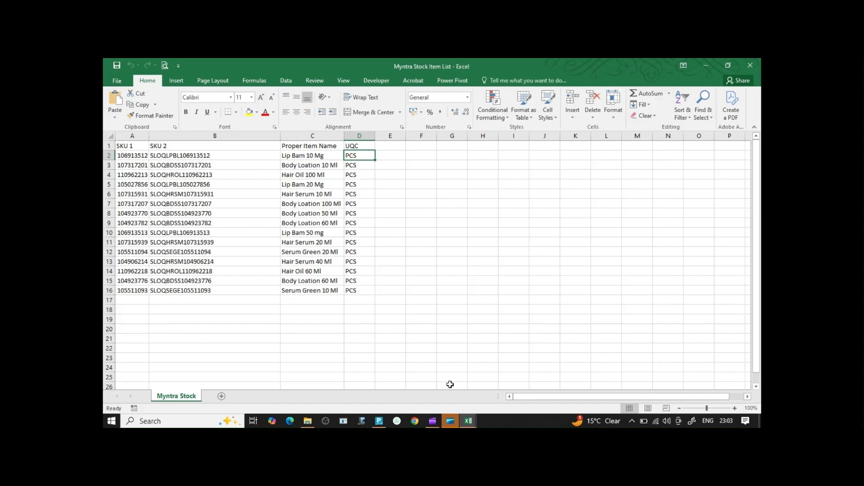
left_click(379, 421)
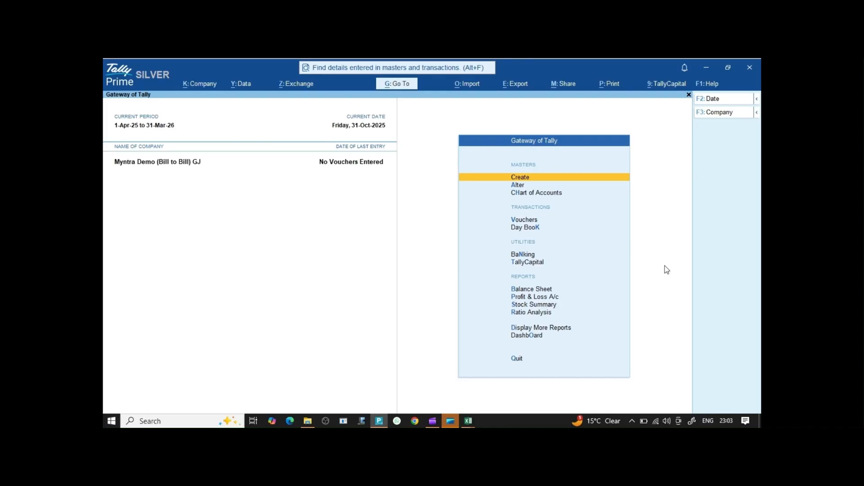
key("alt+o")
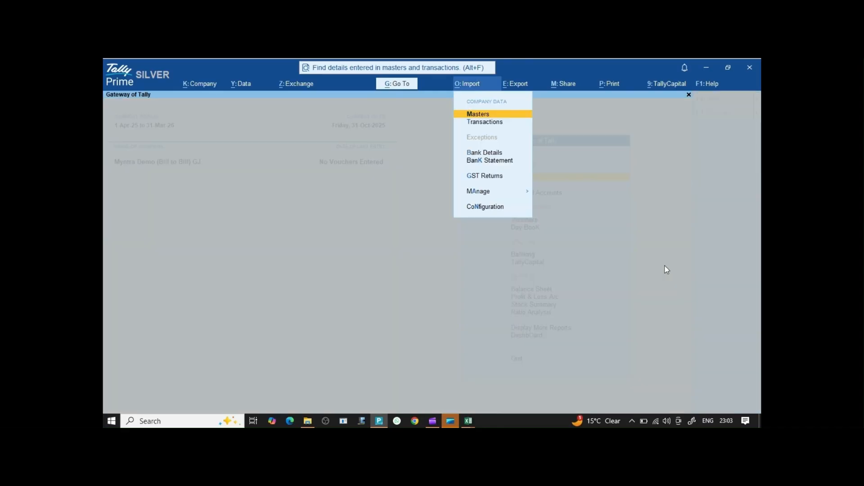
Set up a masters import from Myntra Stock Item List.xlsx, choosing Modify with New Data.
key("Return")
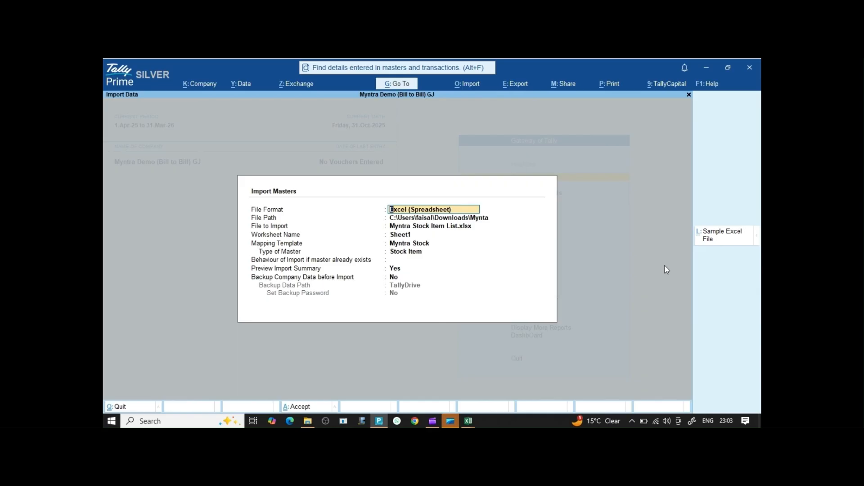
key("Return")
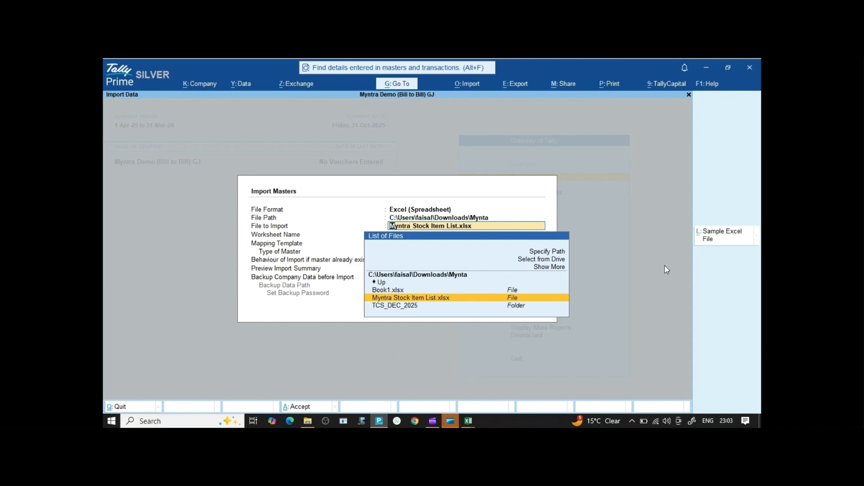
key("Return")
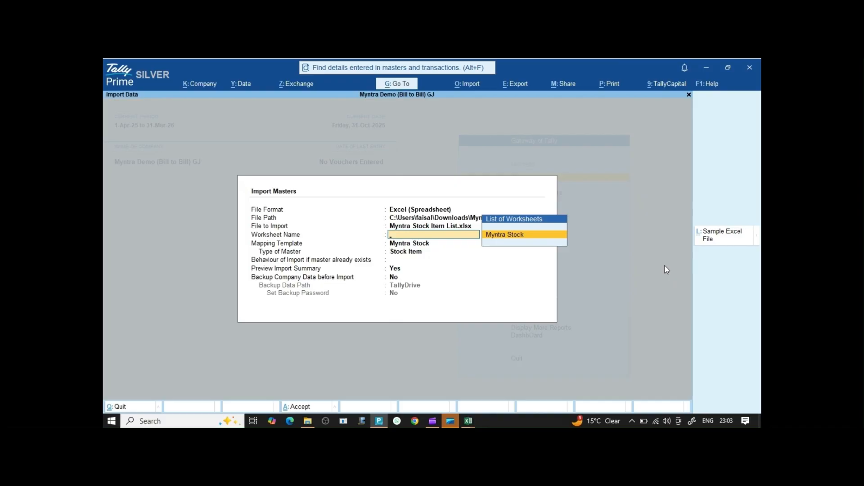
key("Return")
key("Return")
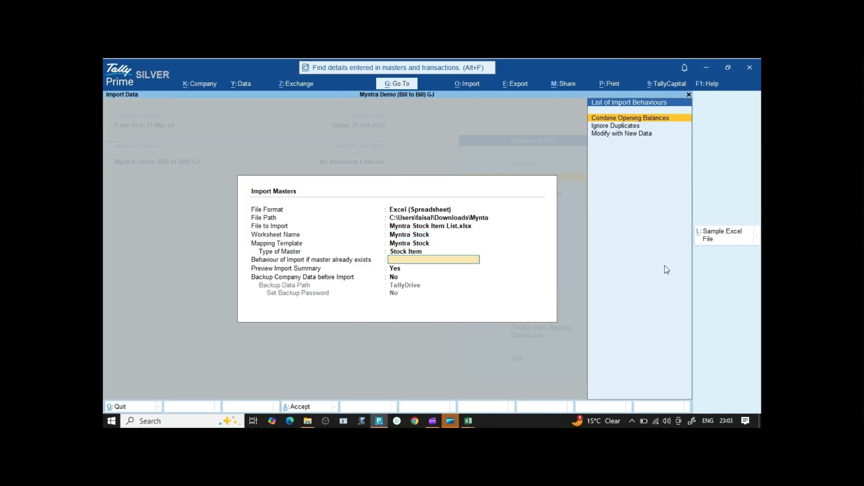
key("Down")
key("Down")
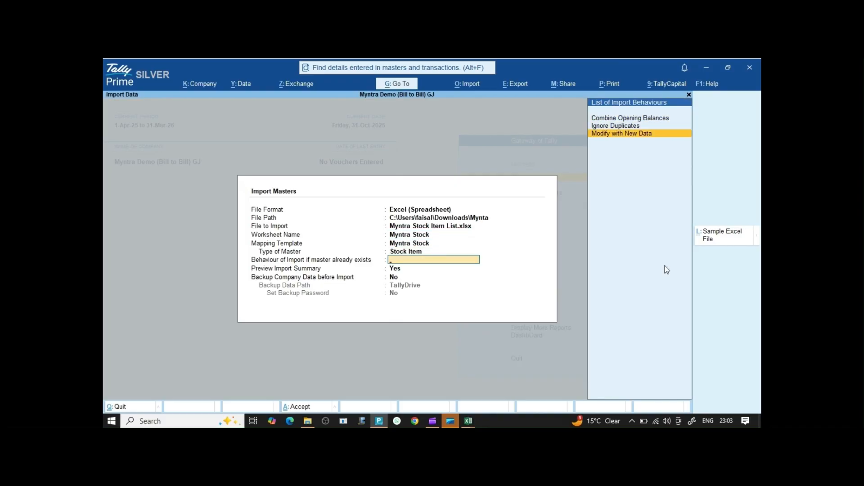
key("Return")
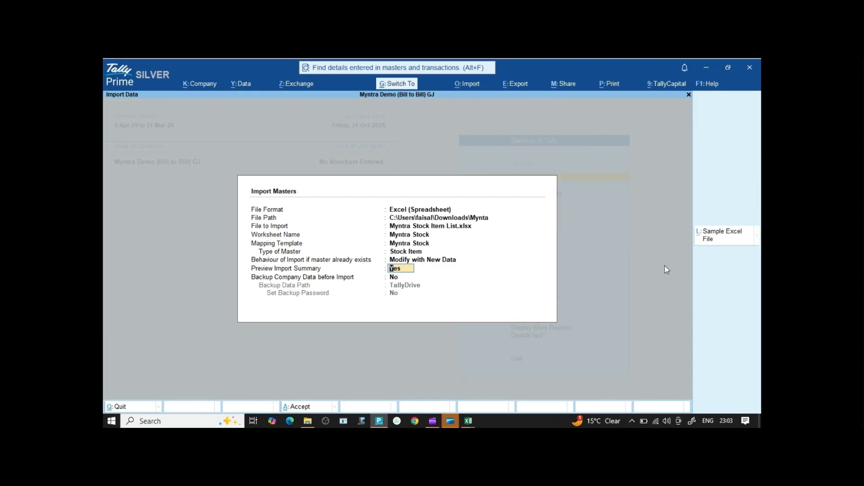
key("ctrl+a")
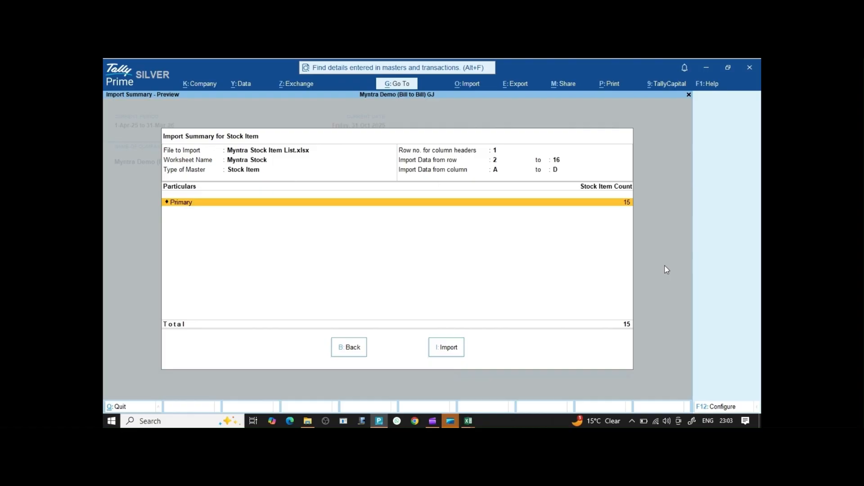
Cross-check the Rajdhani Excel2Tally workbook, then import the 15 stock items.
left_click(468, 420)
left_click(475, 387)
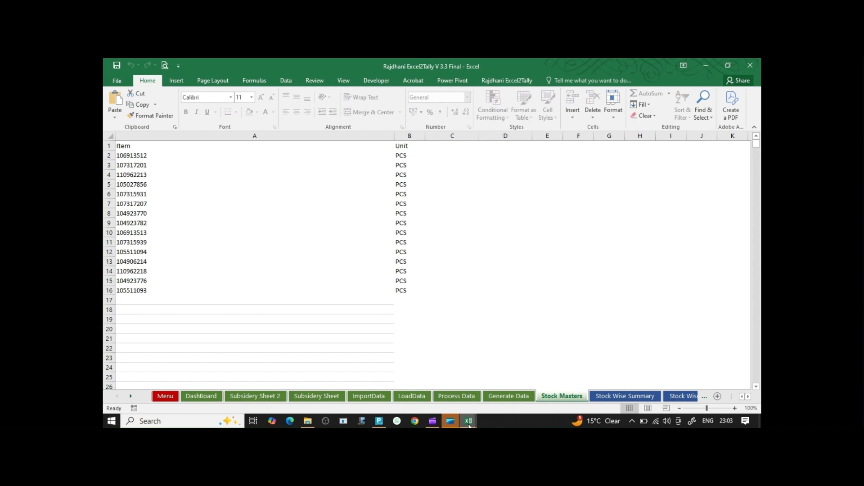
left_click(382, 421)
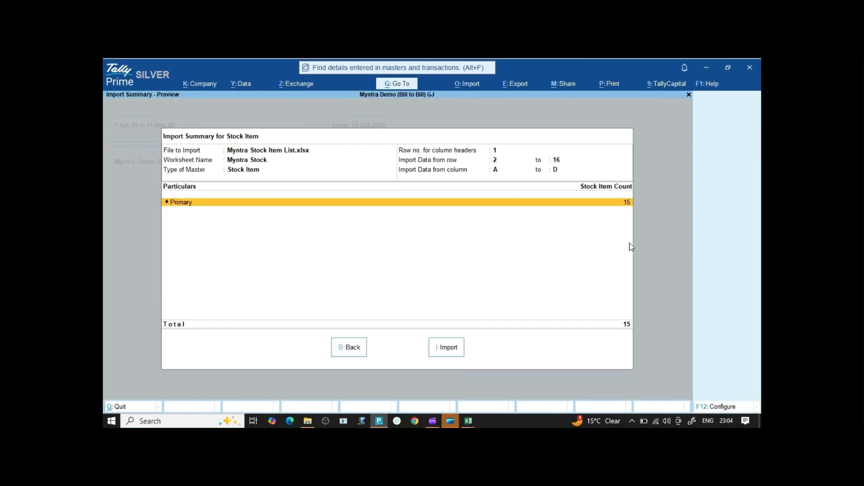
key("i")
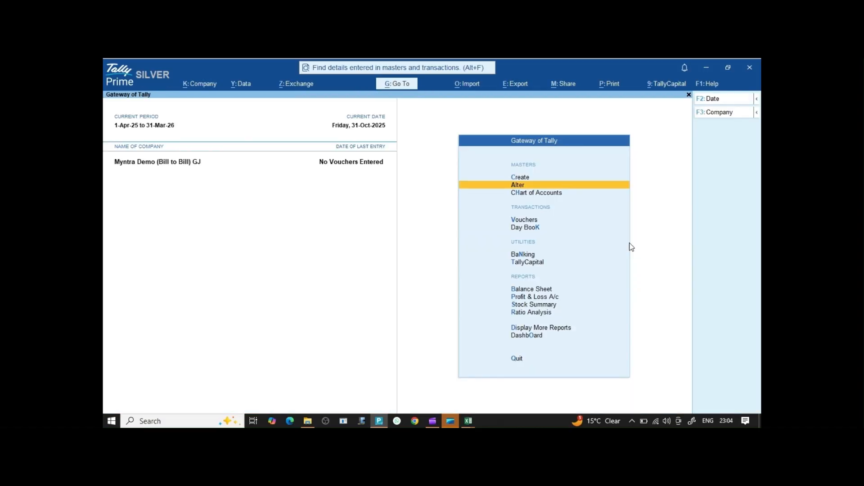
Inspect the imported Body Loation 100 Ml stock item, then return to Gateway of Tally's import options.
key("Return")
key("Down")
key("Down")
key("Down")
key("Down")
key("Down")
key("Down")
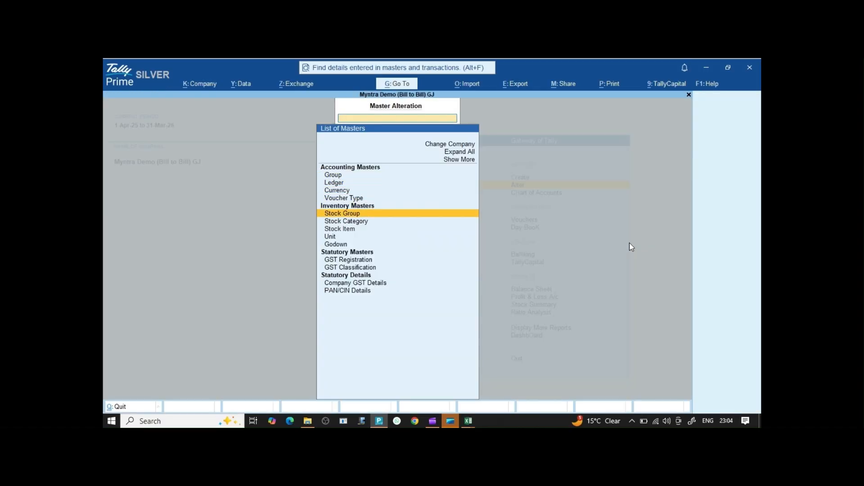
key("Return")
key("Down")
key("Down")
key("Down")
key("Down")
key("Down")
key("Down")
key("Down")
key("Down")
key("Down")
key("Down")
key("Down")
key("Down")
key("Down")
key("Down")
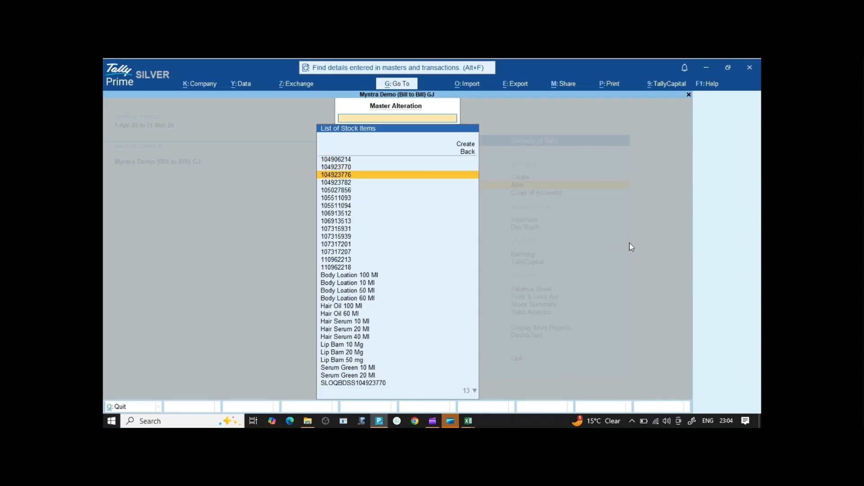
key("Down")
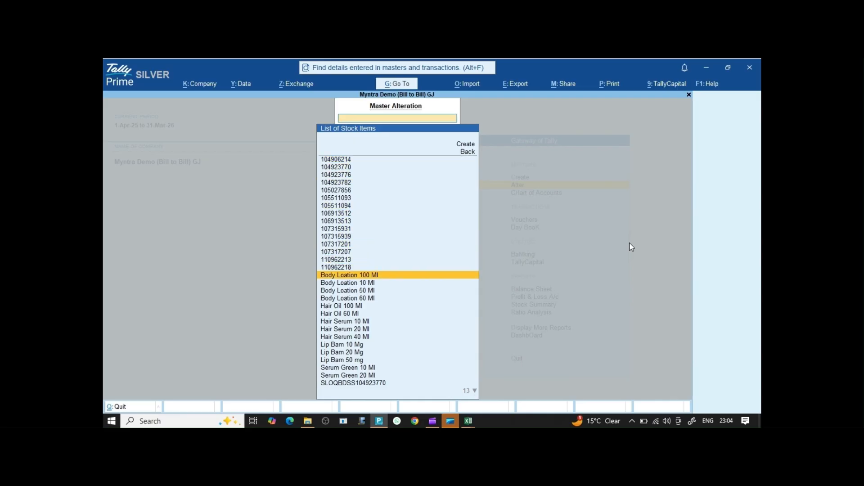
key("Return")
key("BackSpace")
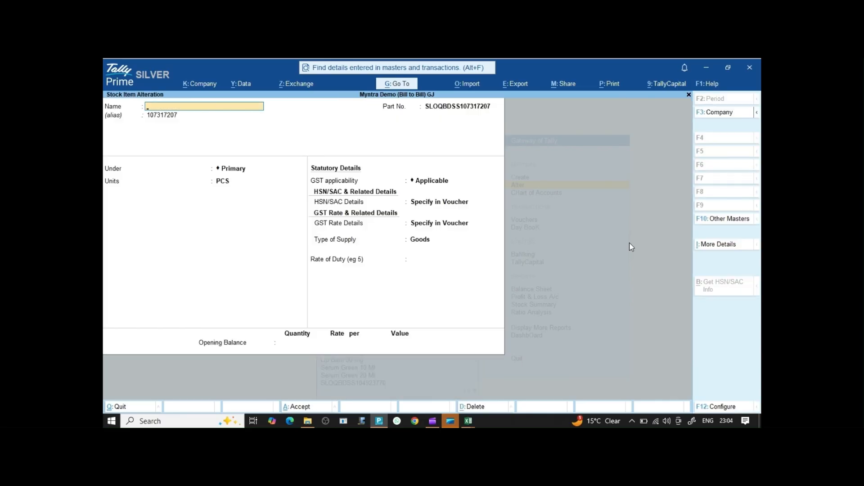
key("Escape")
key("Escape")
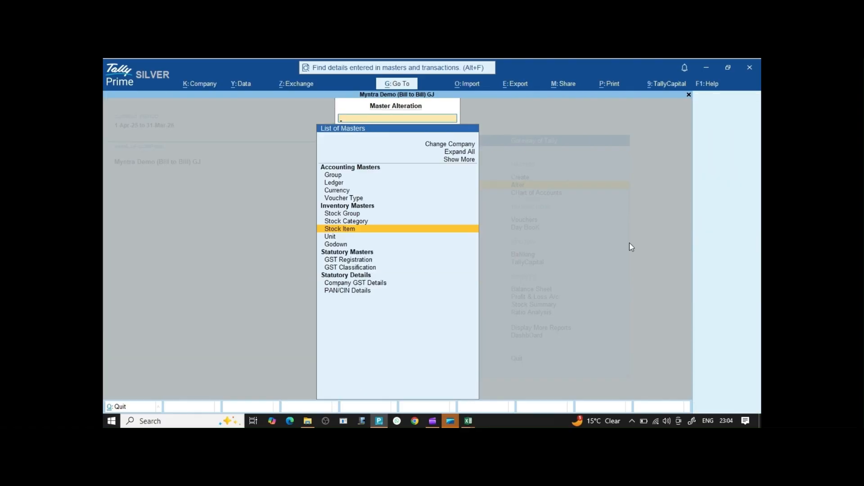
key("Escape")
key("Up")
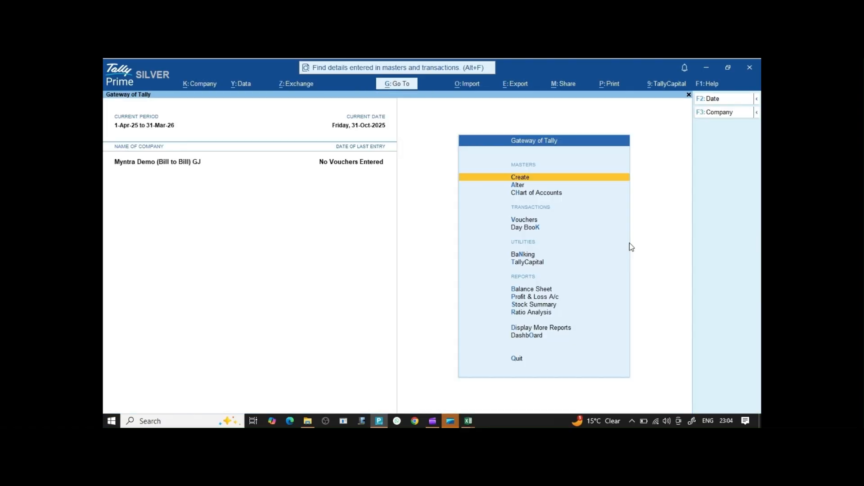
key("alt+o")
Start a transactions import from Rajdhani Excel2Tally V 3.3 Final.xlsm using the Generate Data worksheet.
key("Down")
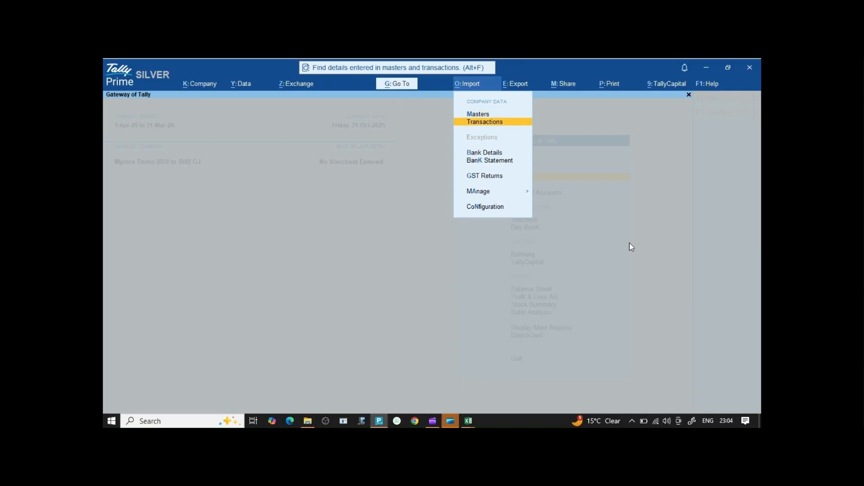
key("Return")
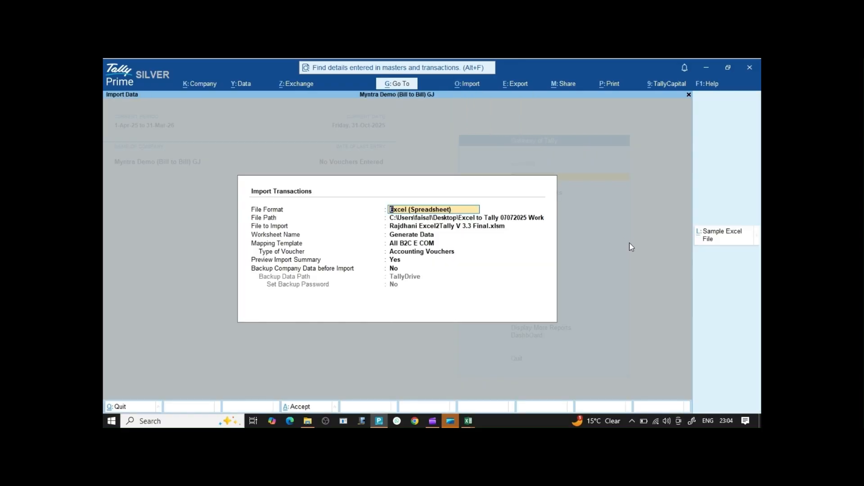
key("Return")
key("Return")
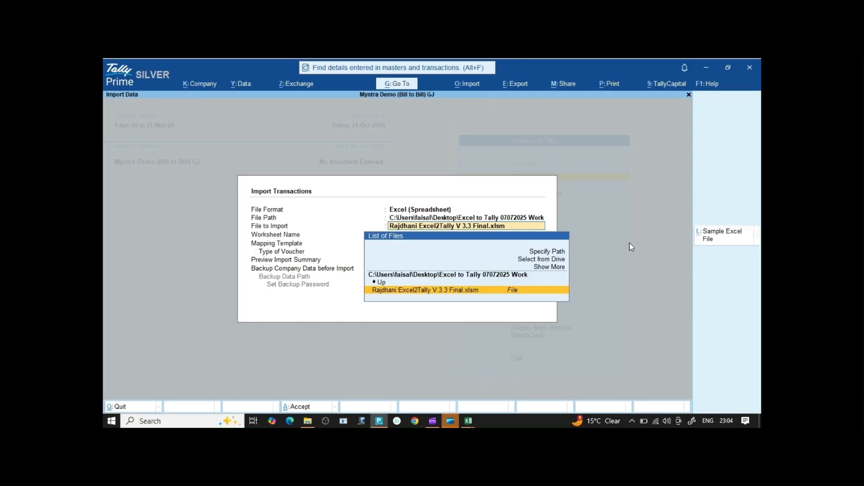
key("Return")
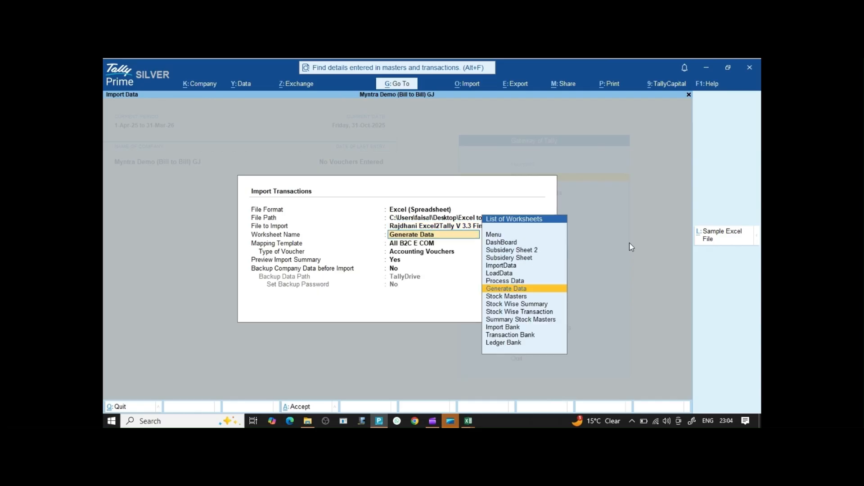
key("Up")
key("Up")
key("Up")
key("Down")
key("Down")
key("Down")
key("Return")
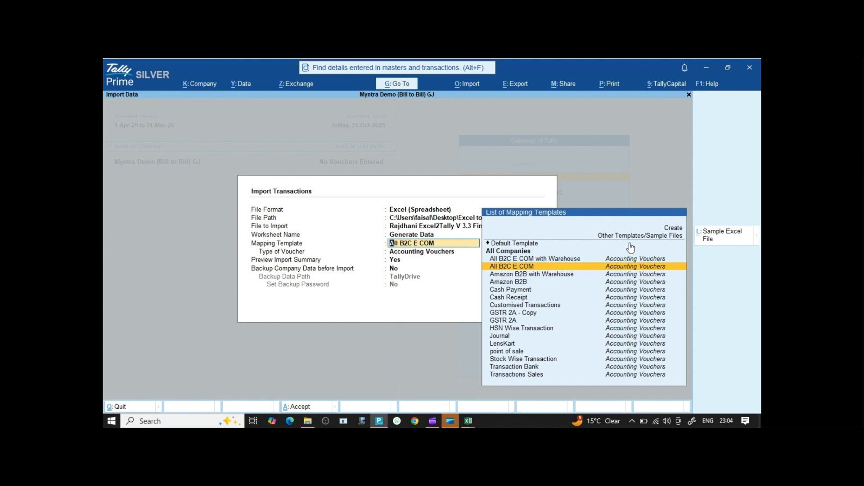
Pick the All B2C E COM mapping template and preview the Import Summary.
key("Down")
key("Up")
key("Up")
key("Down")
key("Up")
key("Down")
key("Return")
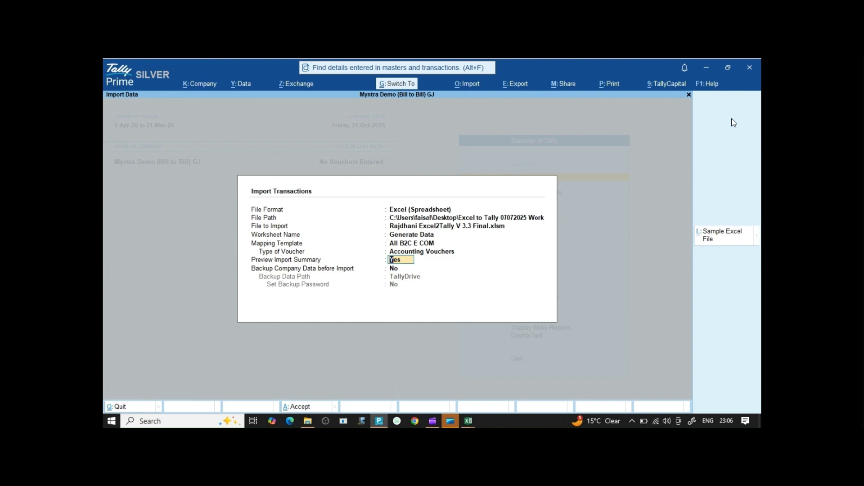
key("ctrl+a")
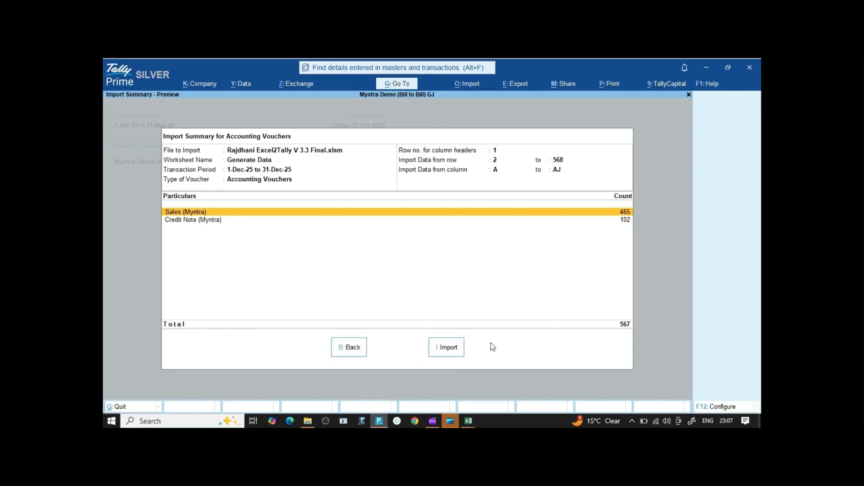
Import the previewed 567 vouchers: 465 Myntra sales and 102 credit notes.
key("i")
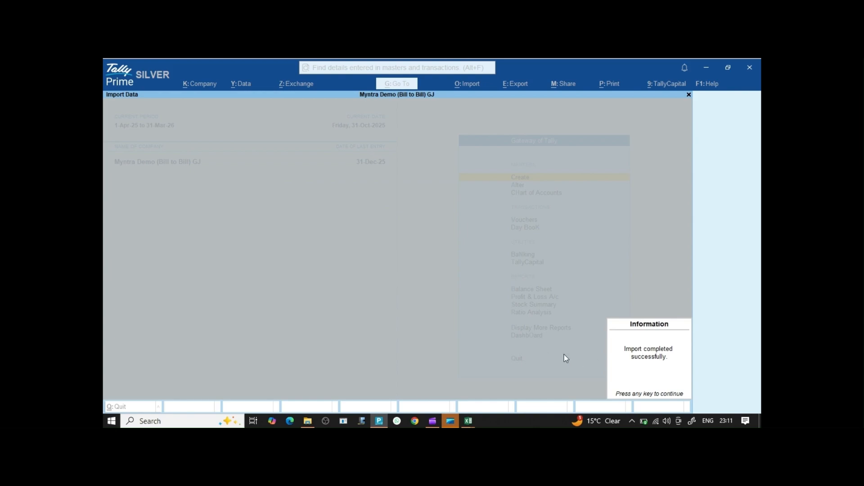
Open the Day Book for the period 1-12-2025 to 31-12-2025.
key("Return")
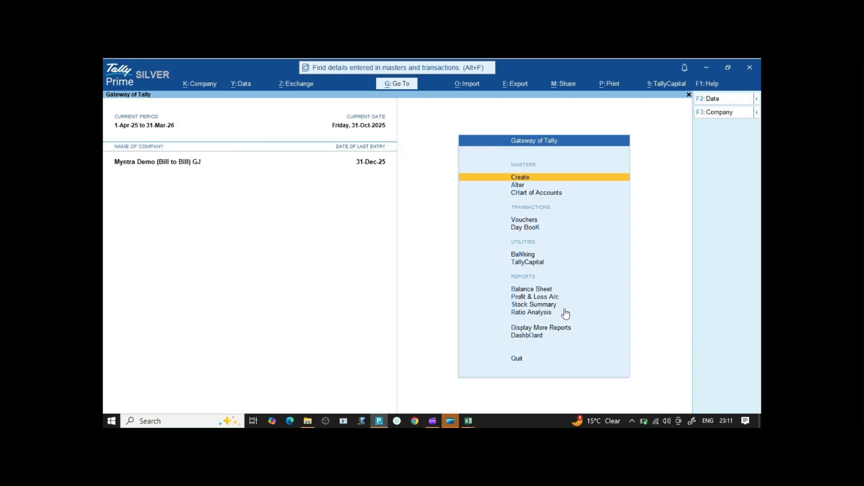
key("d")
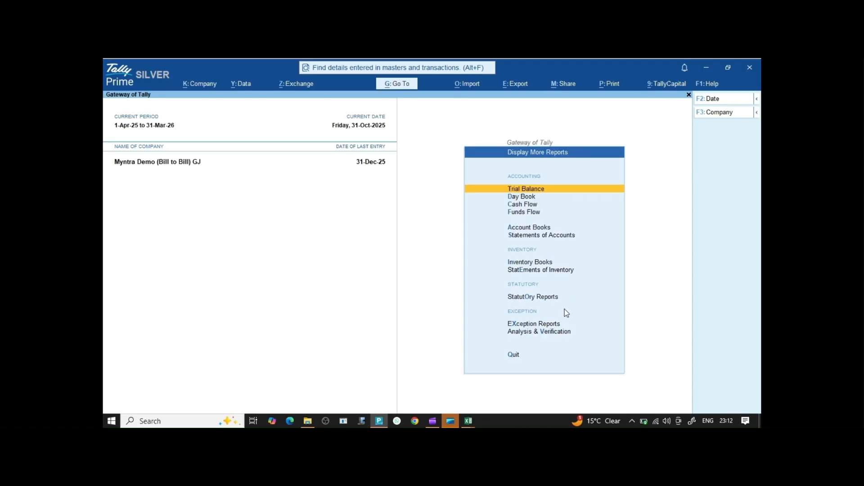
key("d")
key("F2")
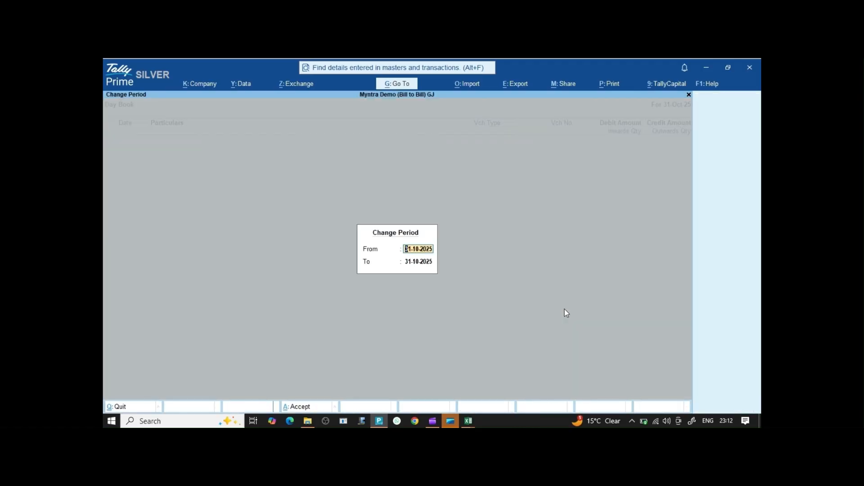
type("DEC")
key("Return")
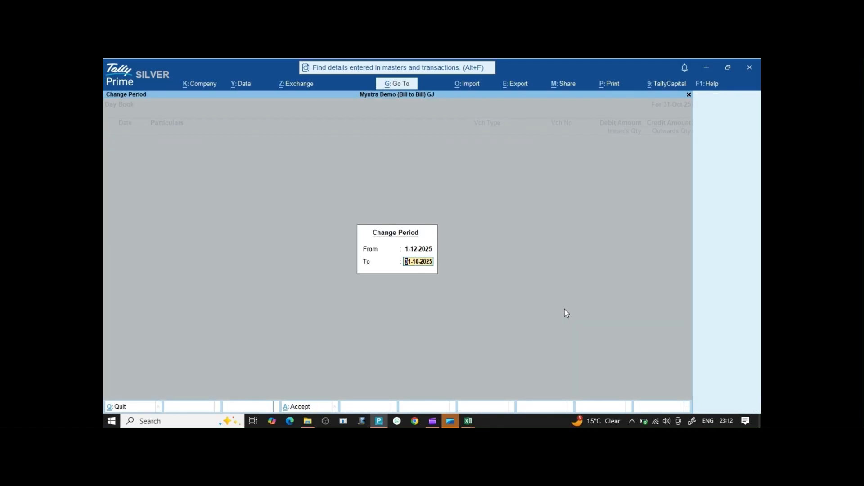
type("DEC25")
key("Return")
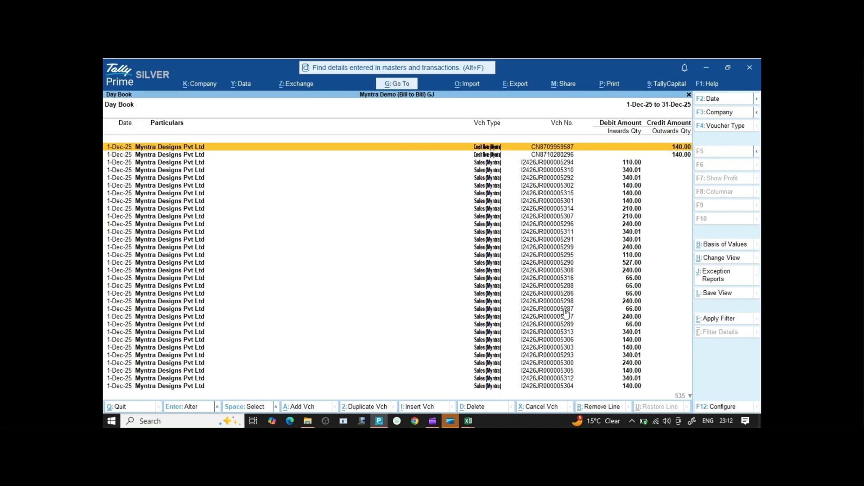
Inspect the first Myntra credit note's party details and detailed GST tax analysis, then quit it.
key("Return")
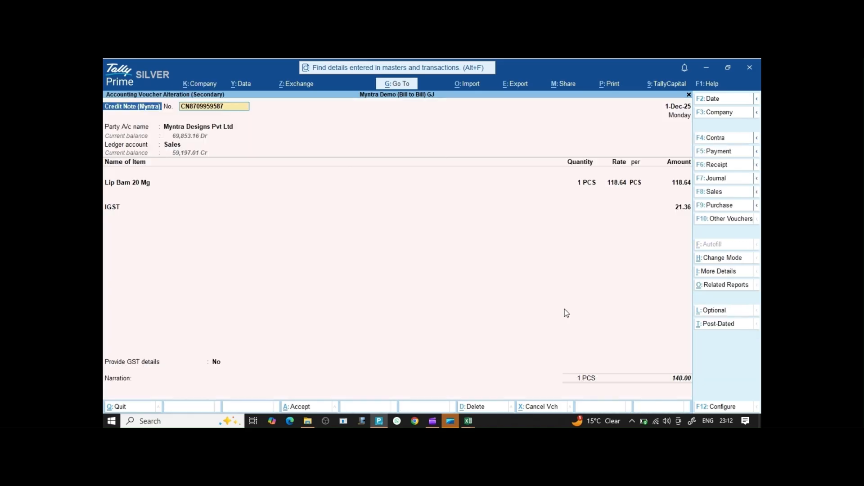
key("Return")
key("Return")
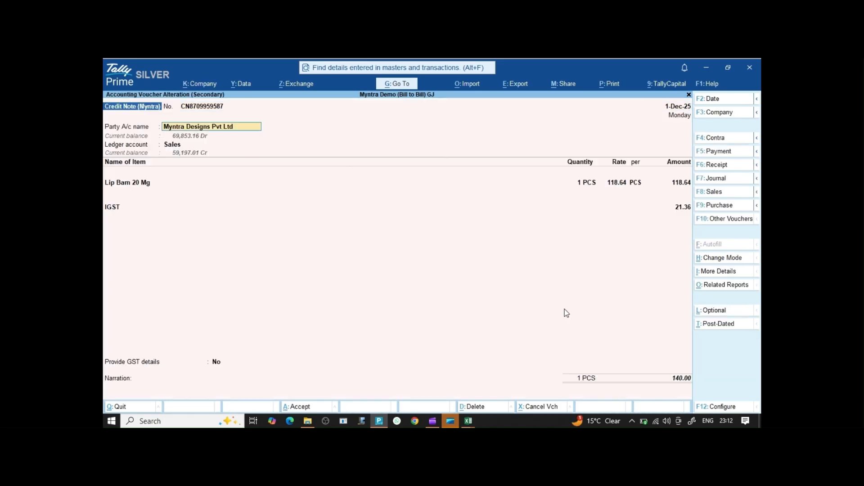
key("Return")
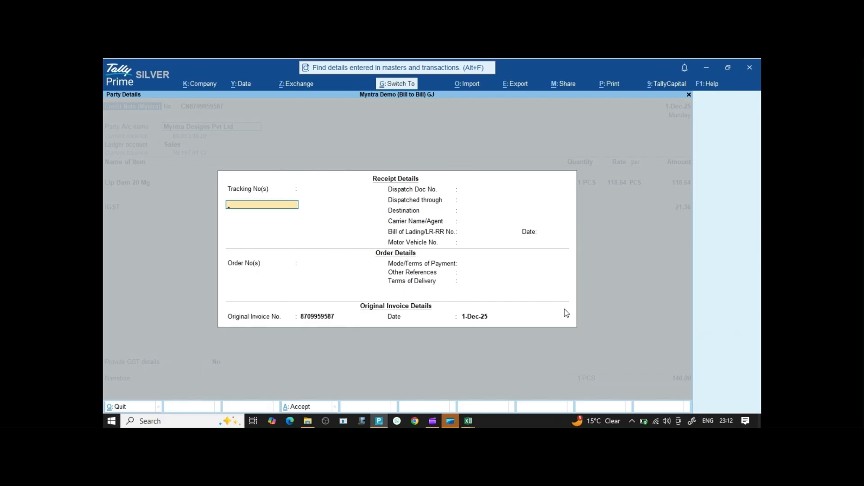
key("Return")
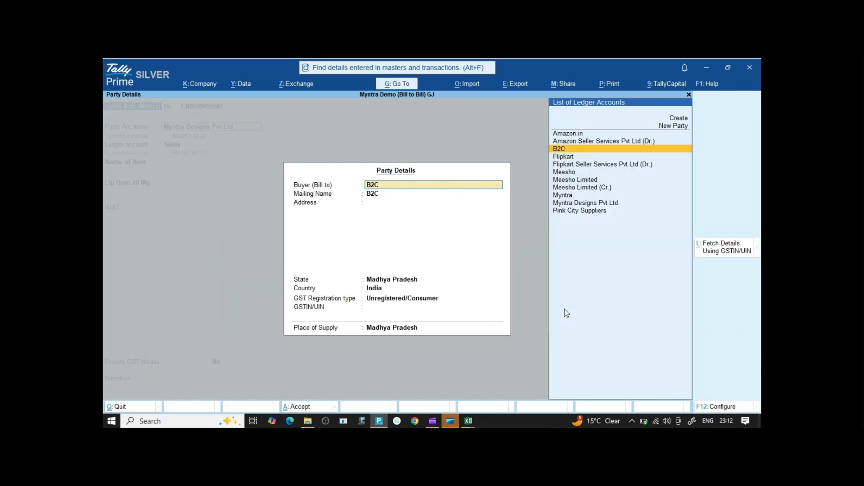
key("ctrl+a")
key("Return")
key("Return")
key("Return")
key("Return")
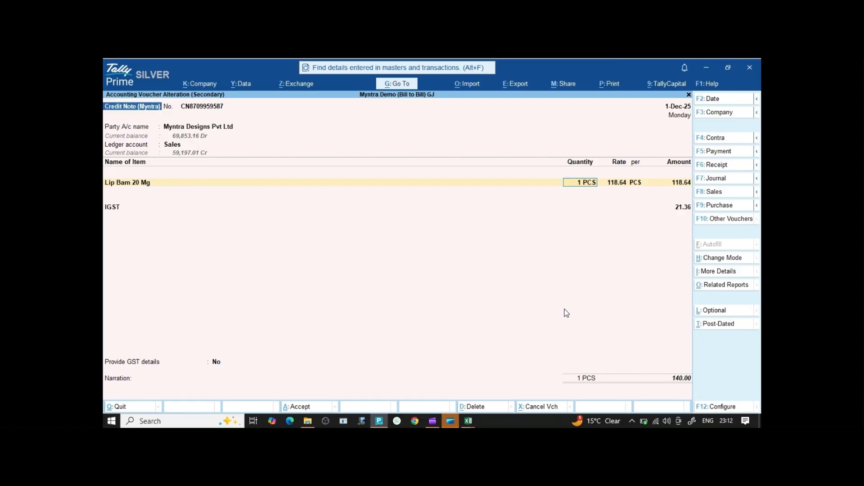
key("Return")
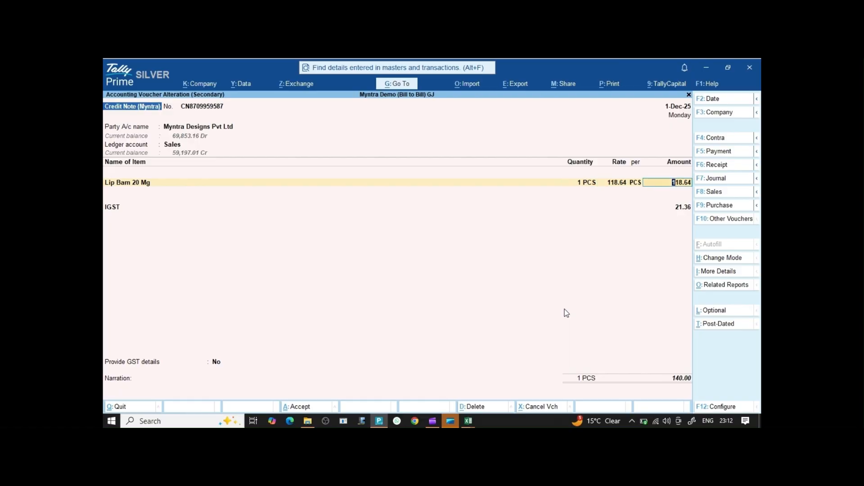
key("ctrl+o")
key("alt+F5")
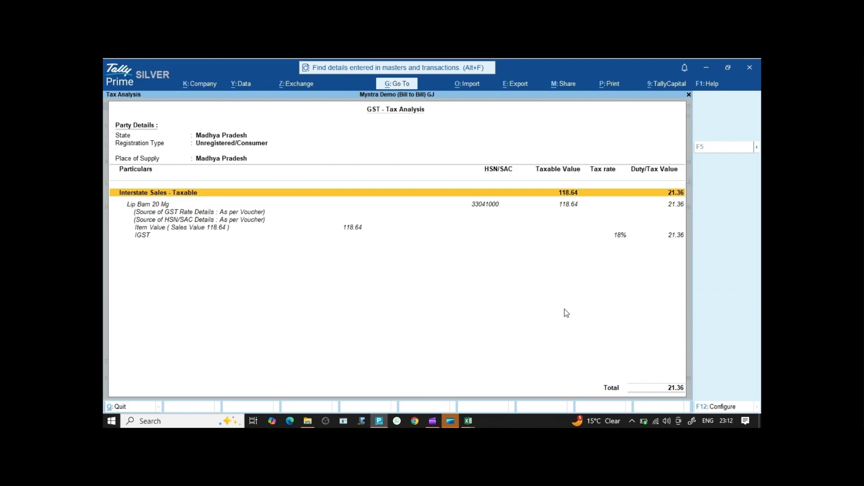
key("Escape")
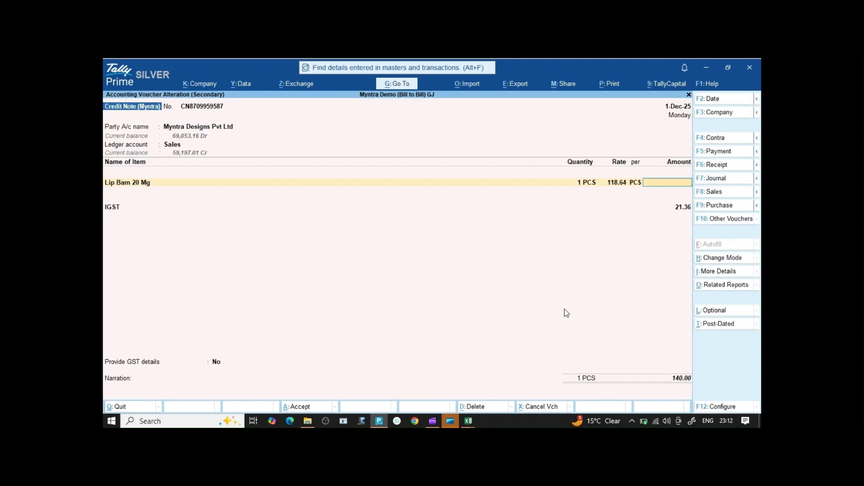
key("Escape")
Open the first Myntra sales voucher and review its reference, dispatch and buyer party details.
key("y")
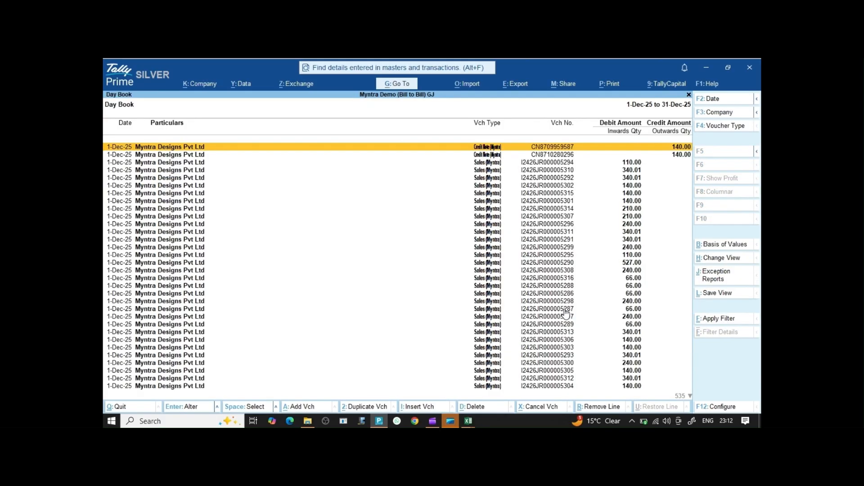
key("Down")
key("Down")
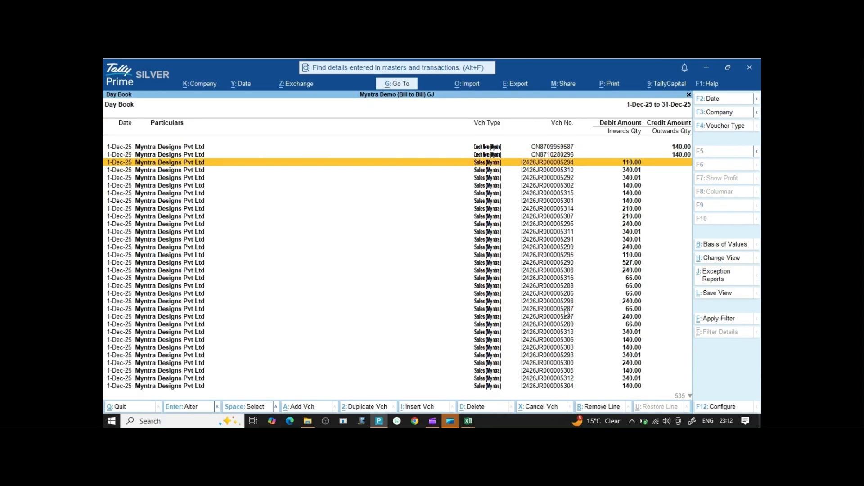
key("Return")
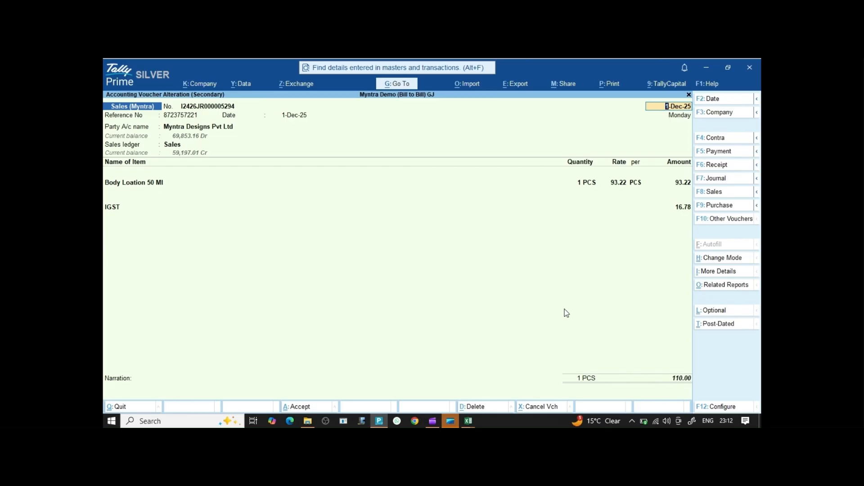
key("Return")
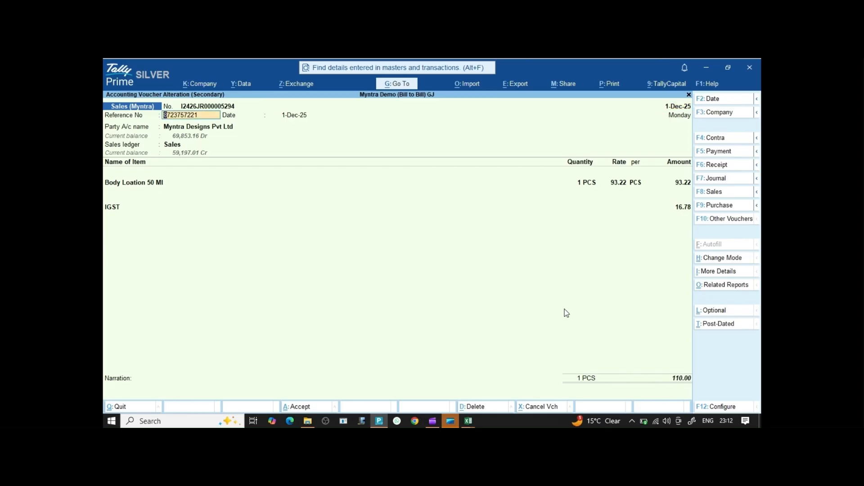
key("Return")
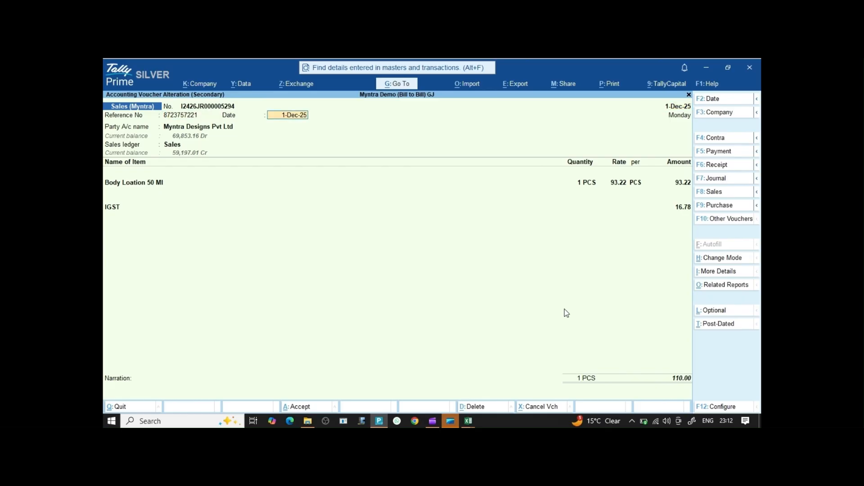
key("Return")
key("Return")
key("Return")
key("Return")
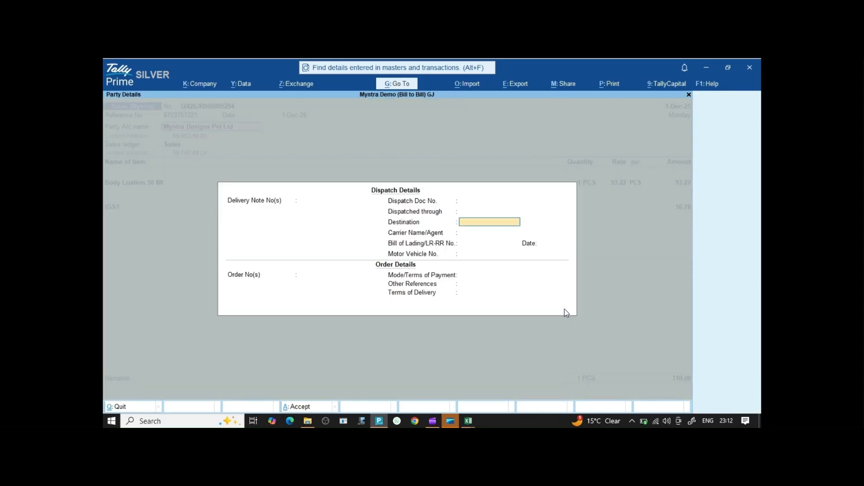
key("ctrl+a")
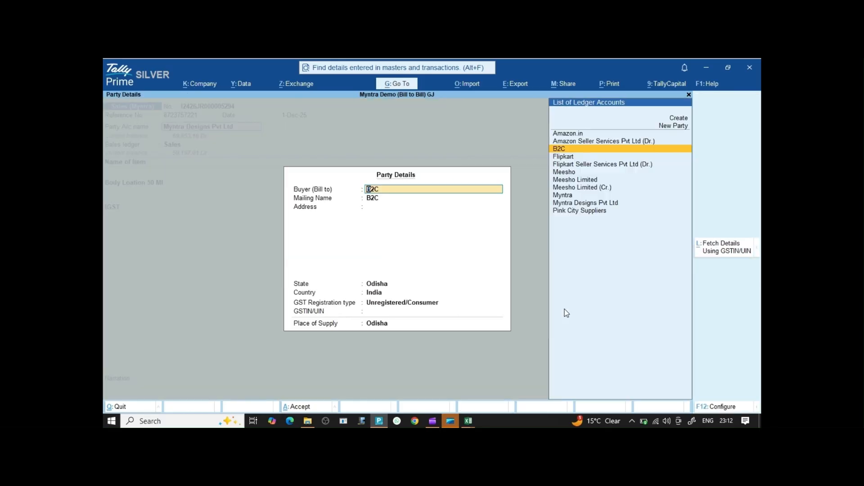
key("ctrl+a")
Review the Body Location 50 Ml item's 93.22 amount and 18% GST details, then quit unchanged.
key("Return")
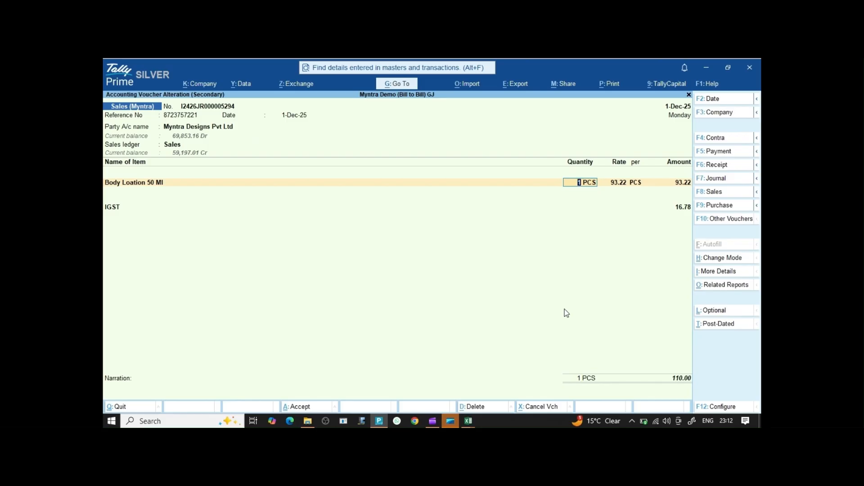
key("Return")
key("Return")
key("Return")
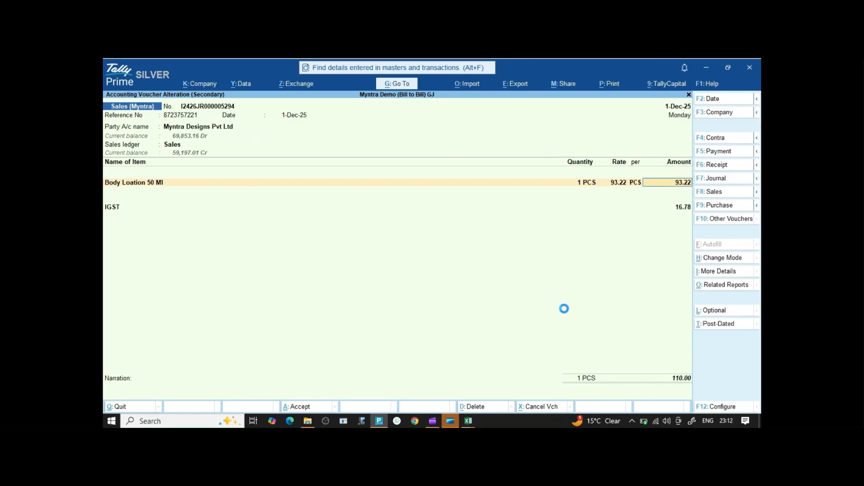
key("Return")
key("Return")
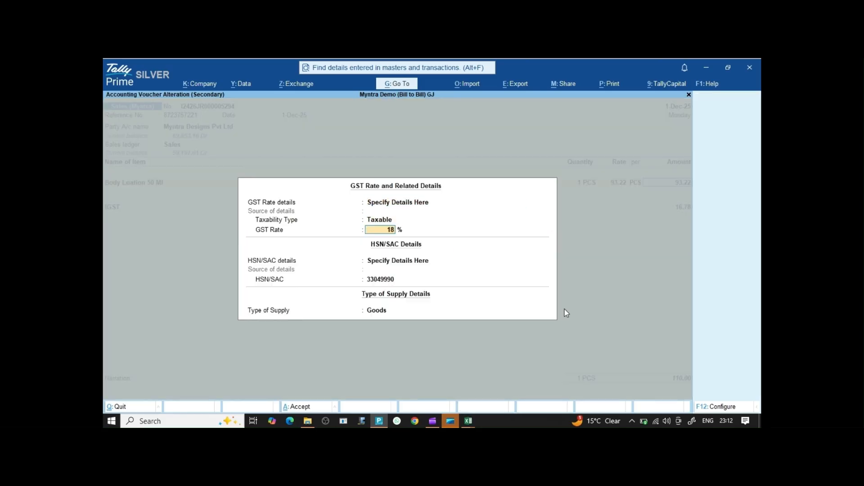
key("Return")
key("BackSpace")
key("Escape")
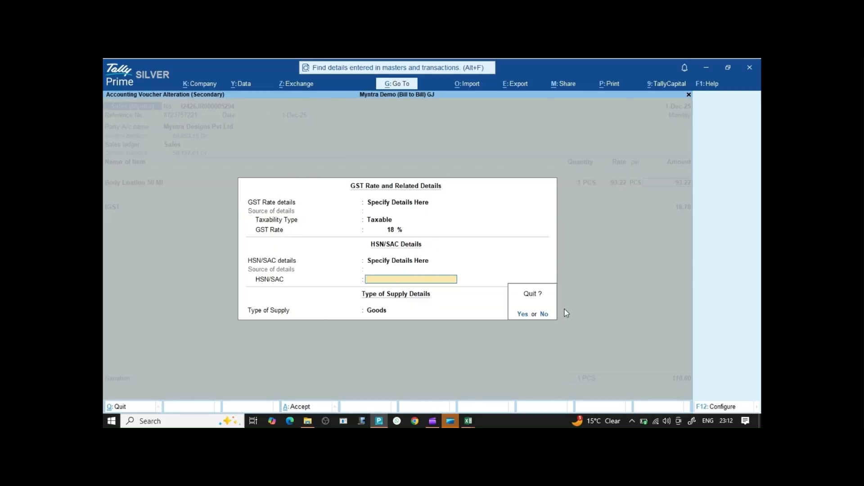
key("y")
key("Escape")
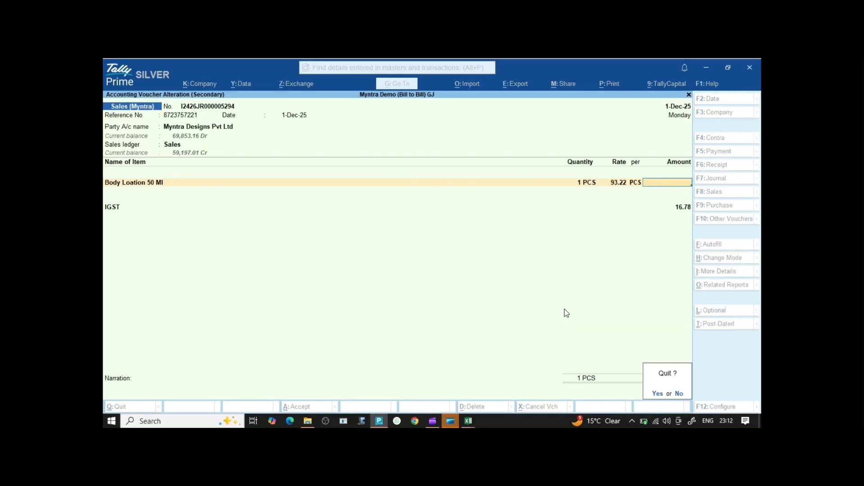
key("Down")
key("Down")
key("Down")
key("Down")
key("Down")
key("Down")
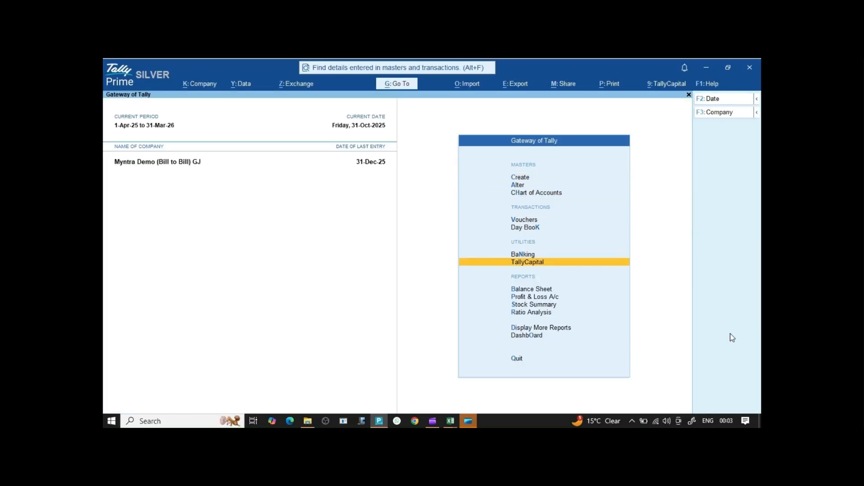
key("Down")
key("Down")
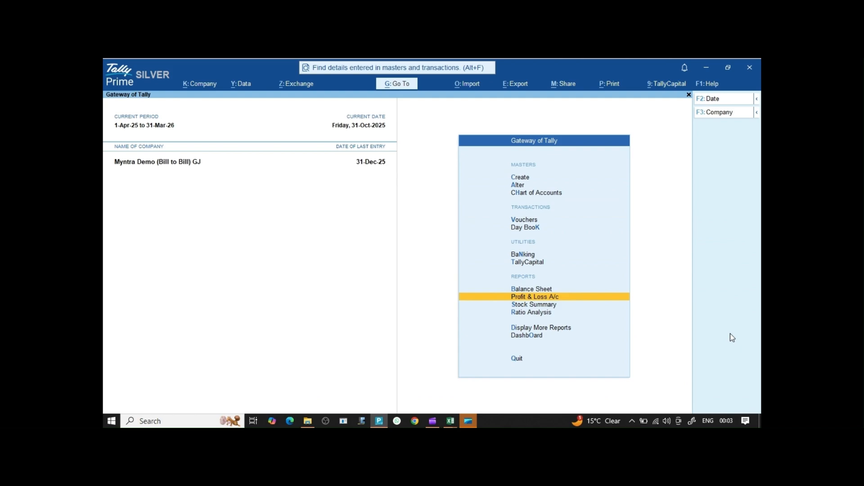
key("Return")
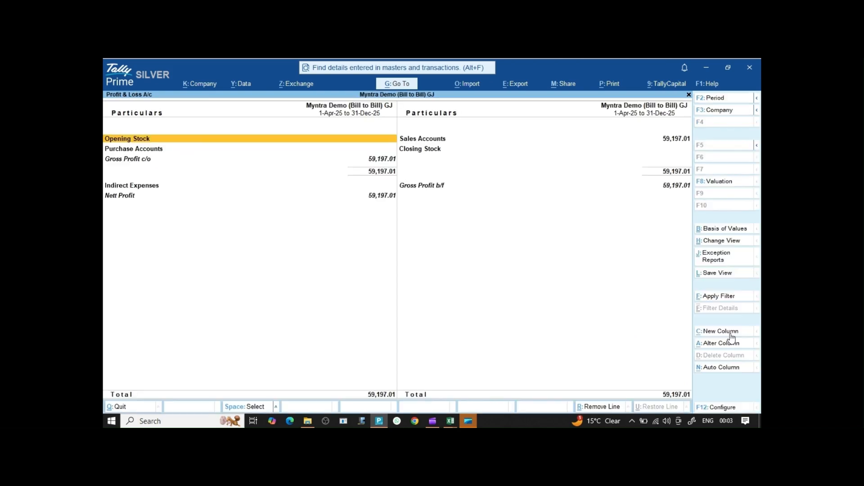
key("Right")
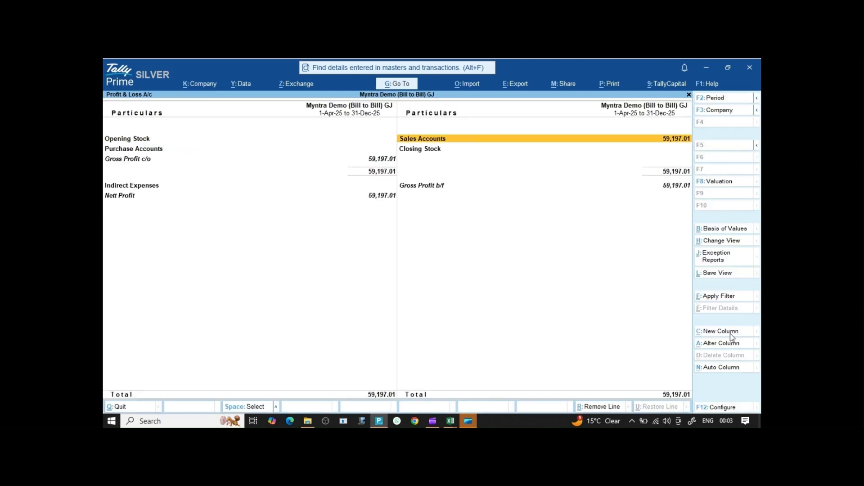
key("Return")
key("Return")
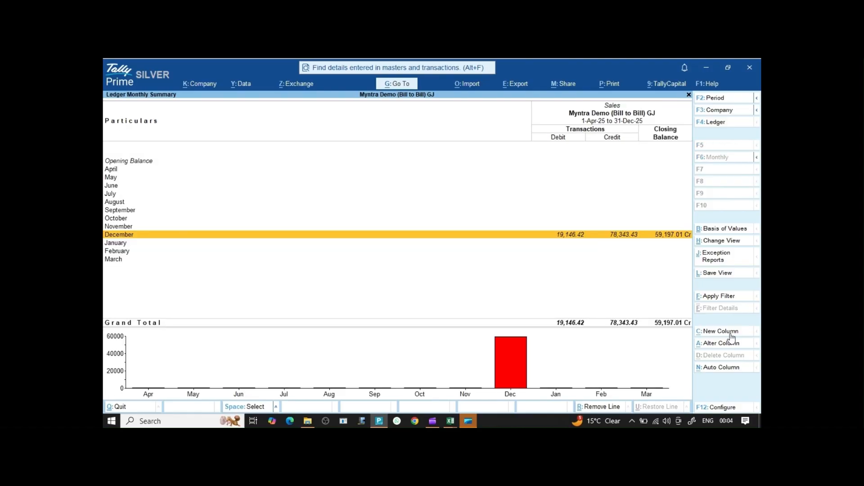
left_click(730, 332)
key("Return")
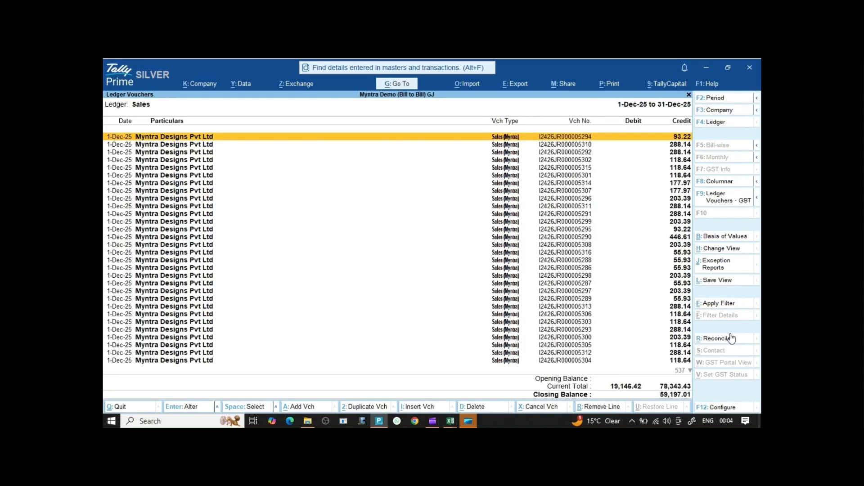
key("Escape")
key("Escape")
key("Escape")
key("Escape")
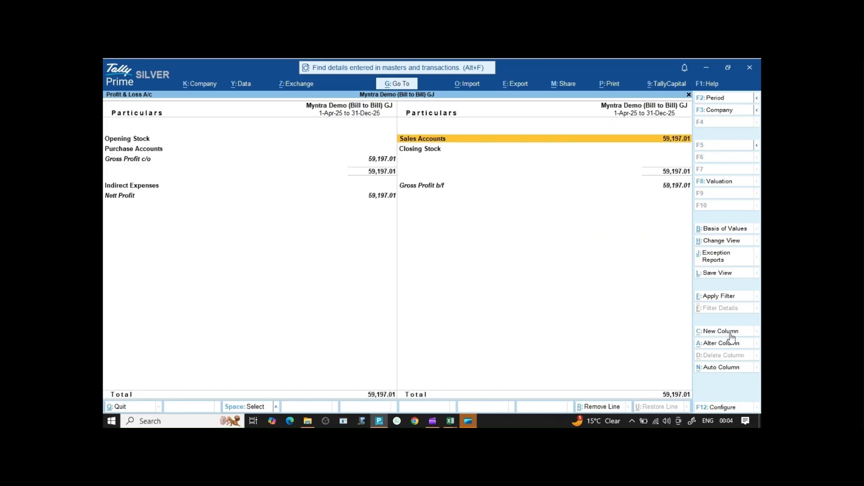
key("Escape")
key("Escape")
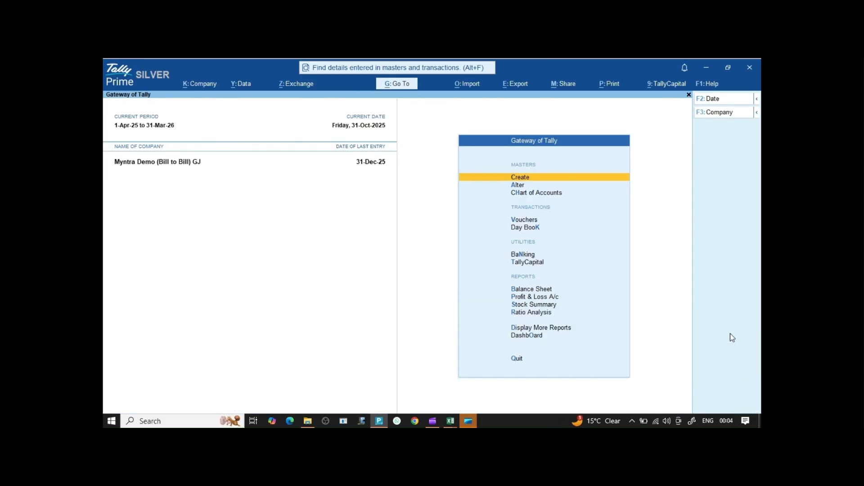
key("b")
key("Down")
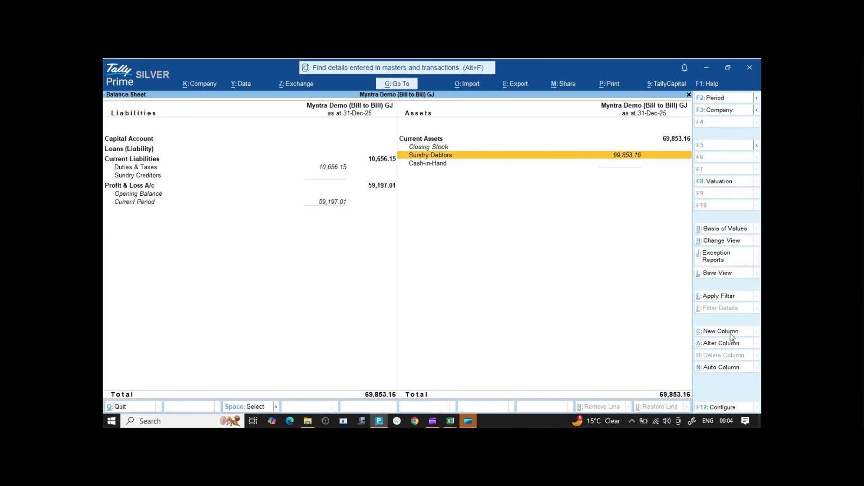
key("Return")
key("Escape")
key("Left")
key("Down")
key("Down")
key("Return")
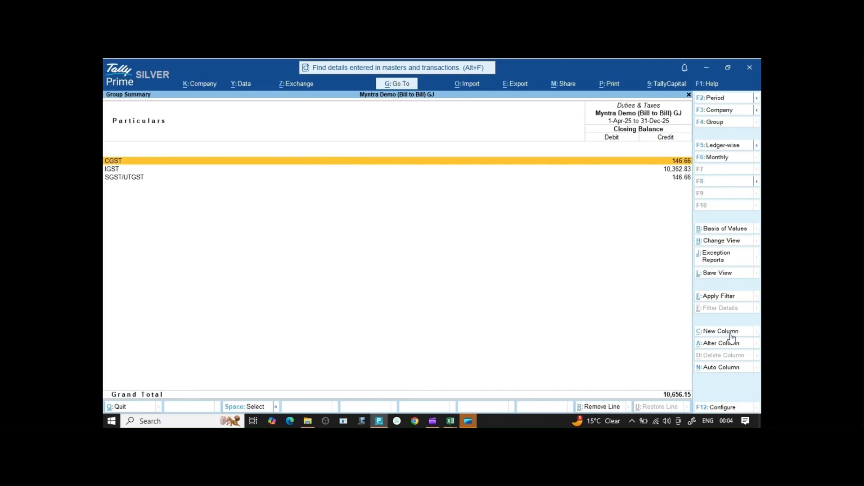
key("Down")
key("Down")
key("Up")
key("Up")
key("Down")
key("Down")
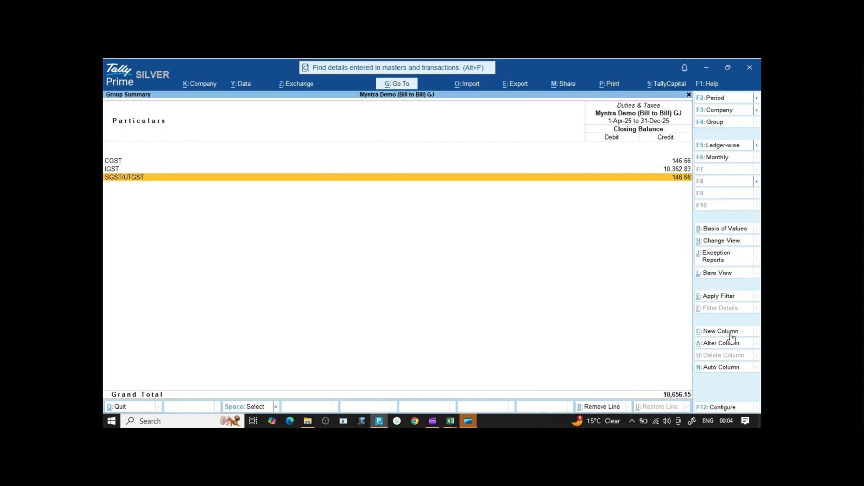
key("Escape")
key("Escape")
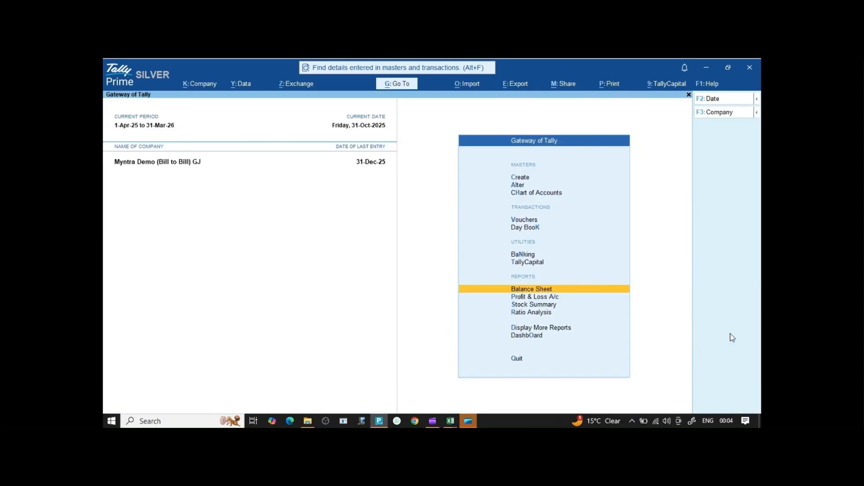
key("Escape")
key("Escape")
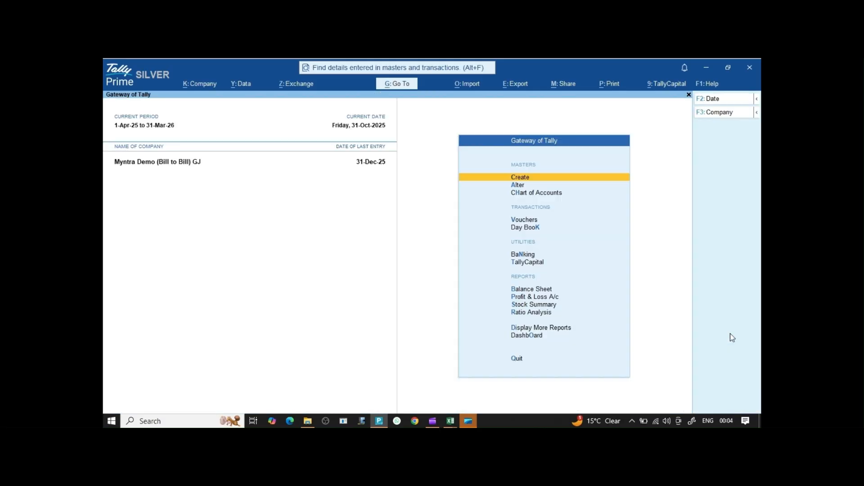
key("alt+g")
Open GSTR-1 for 1-12-2025 to 31-12-2025 and drill into state-wise B2C (Small) Invoices, 59,197.01 taxable.
type("GST")
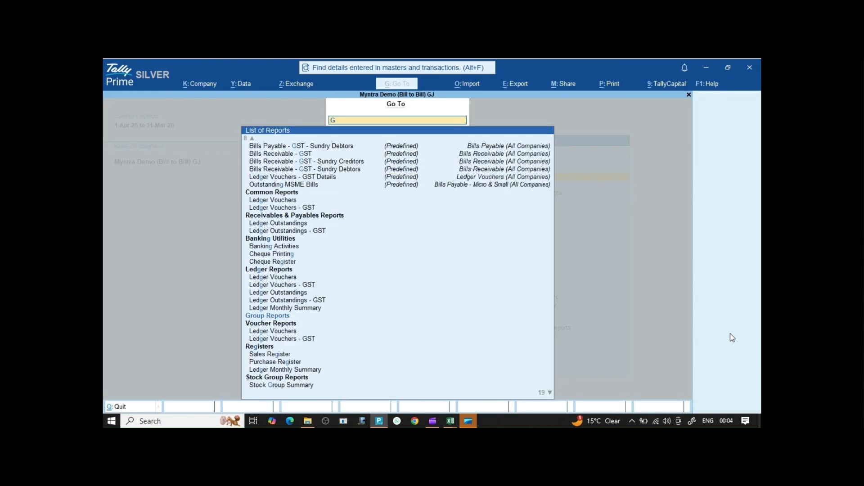
key("Down")
key("Down")
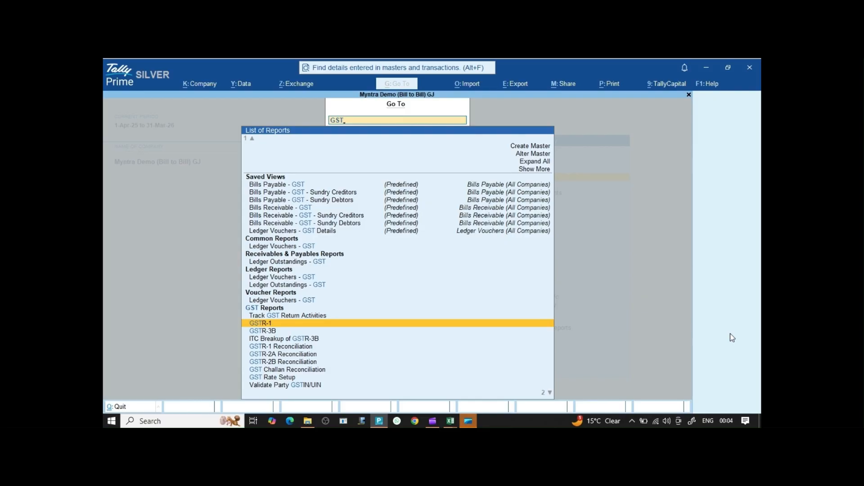
key("Return")
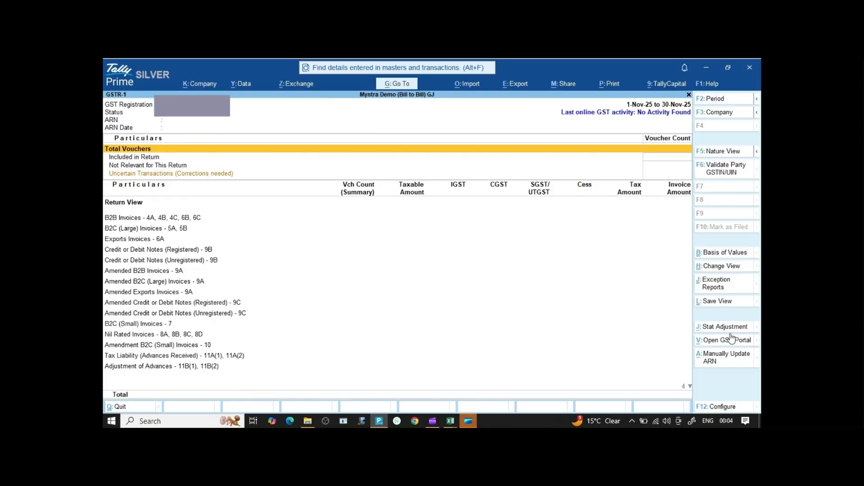
key("F2")
type("1-12")
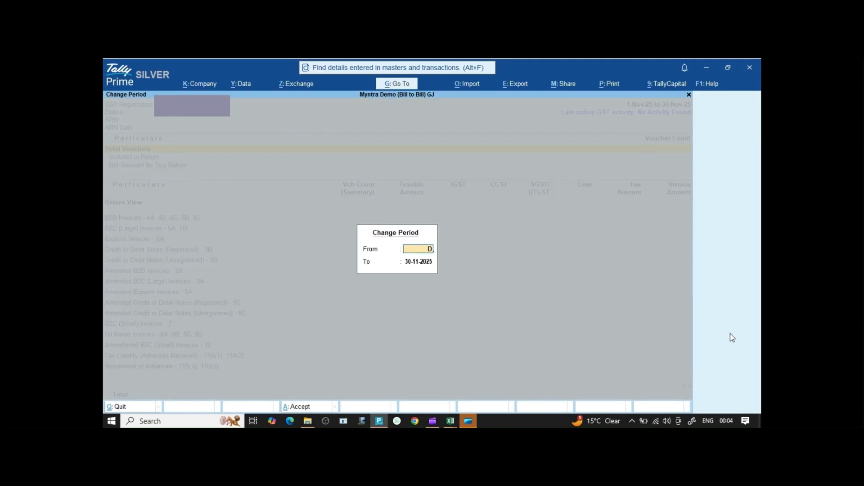
key("Return")
type("DEC25")
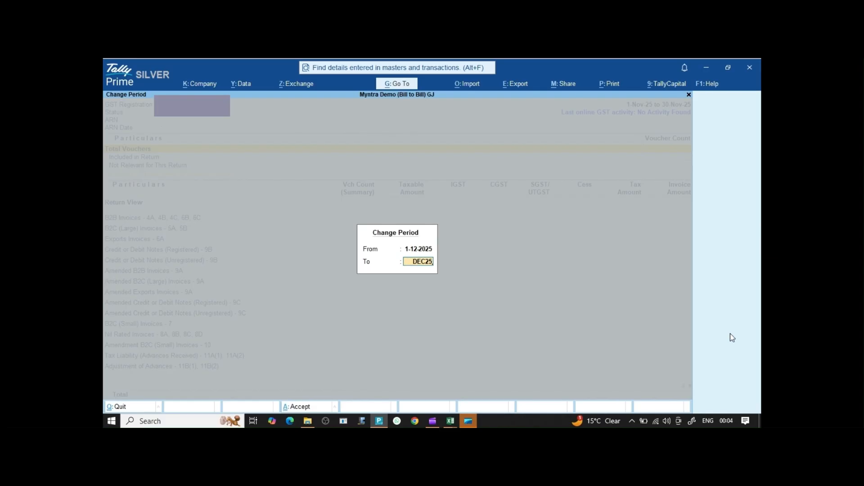
key("Return")
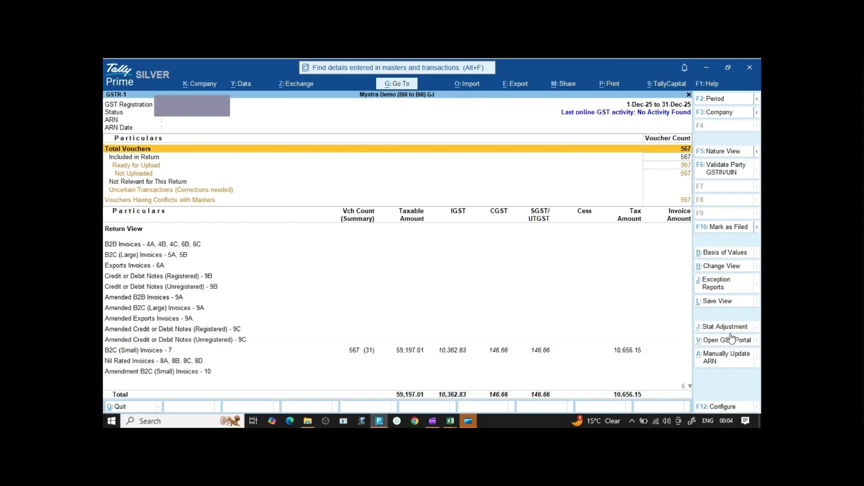
key("Down")
key("Down")
key("Down")
key("Down")
key("Down")
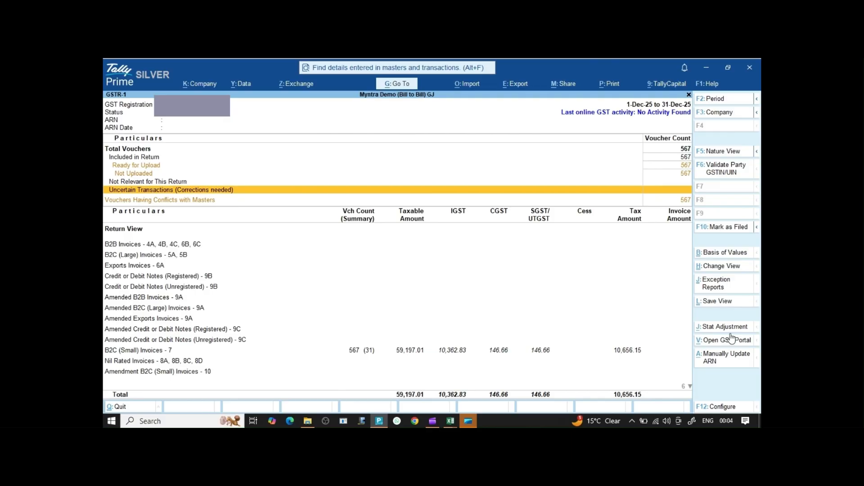
key("Down")
key("Down")
key("Down")
key("Down")
key("Down")
key("Down")
key("Down")
key("Down")
key("Down")
key("Down")
key("Down")
key("Down")
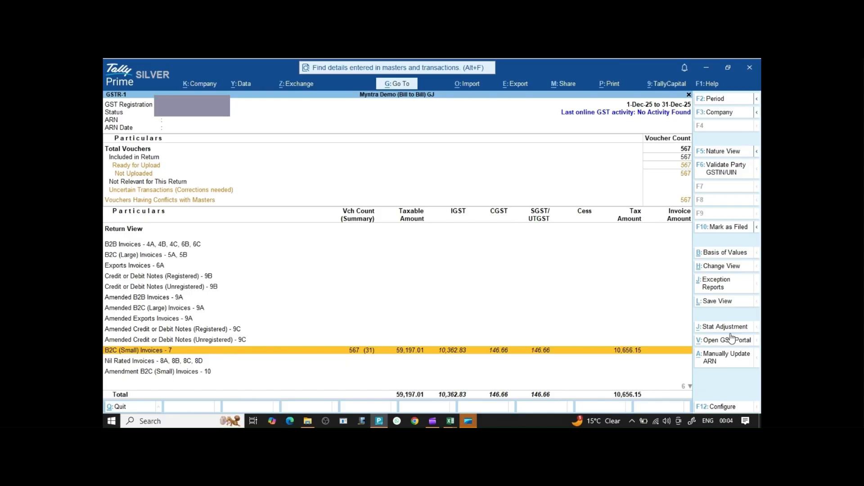
left_click(731, 337)
key("Return")
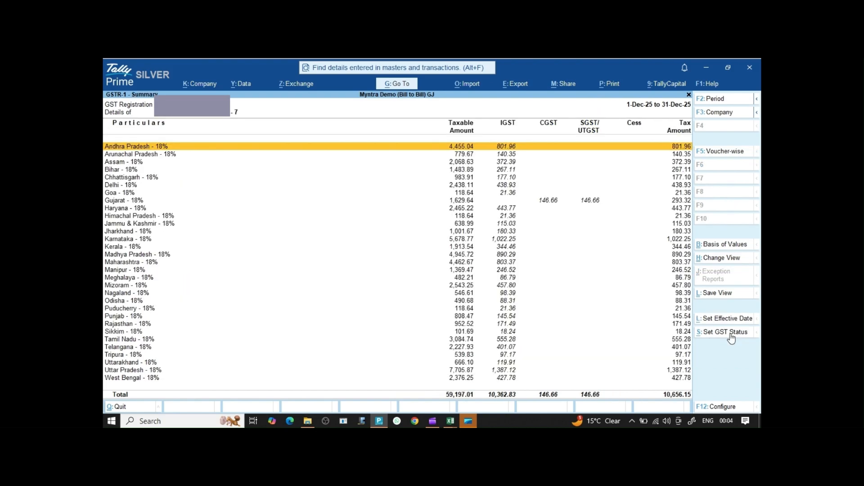
Scan the state list, then review the two HSN rows, including 33049990, in the HSN/SAC Summary.
key("Down")
key("Down")
key("Down")
key("Down")
key("Down")
key("Down")
key("Down")
key("Down")
key("Down")
key("Down")
key("Down")
key("Down")
key("Down")
key("Down")
key("Down")
key("Down")
key("Down")
key("Down")
key("Down")
key("Down")
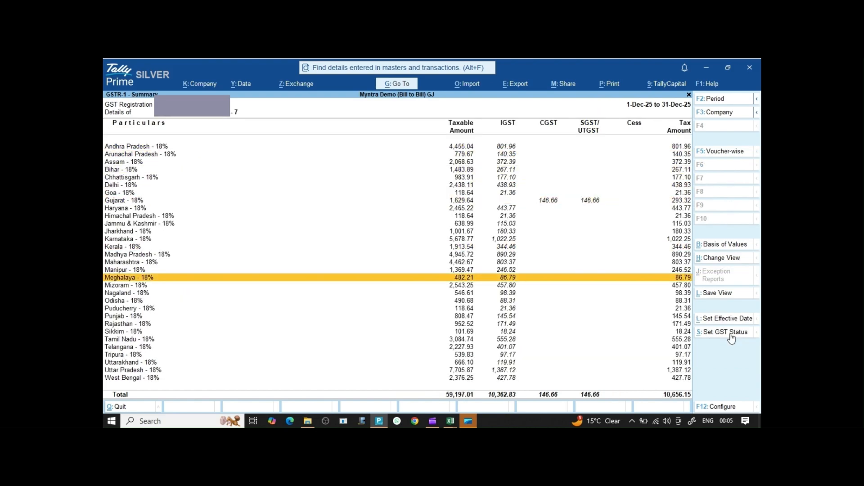
key("Escape")
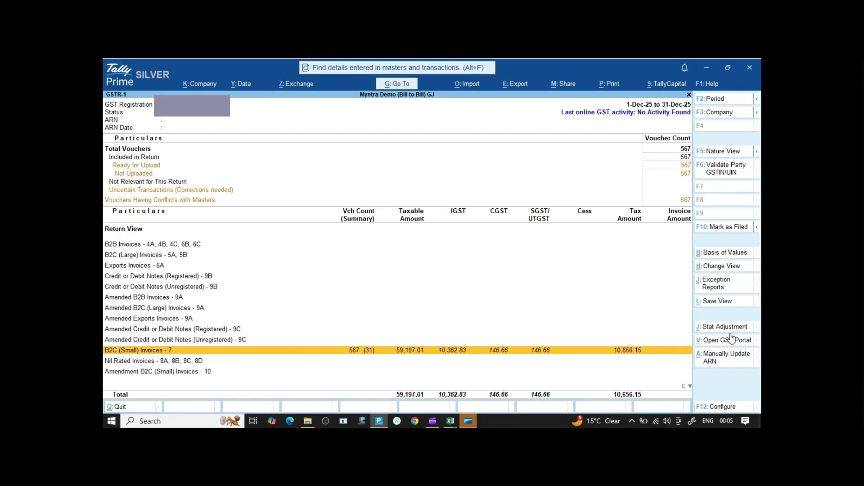
key("Down")
key("Down")
key("Down")
key("Down")
key("Down")
key("Down")
key("Down")
key("Down")
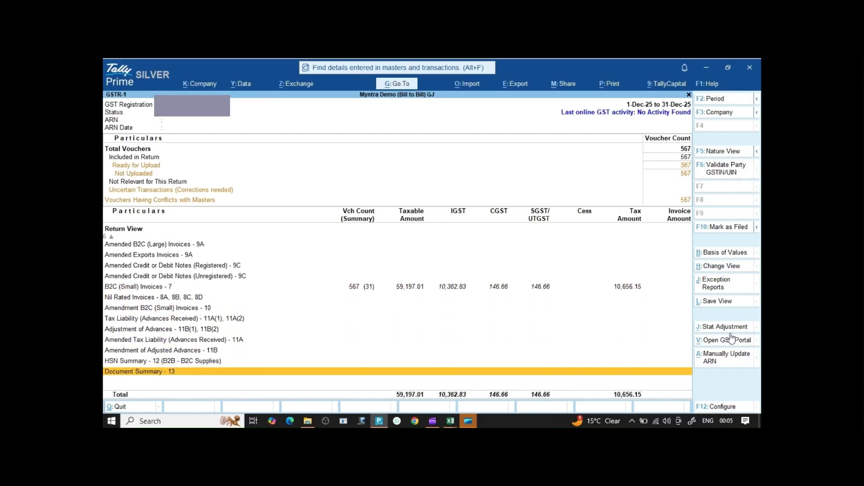
key("Up")
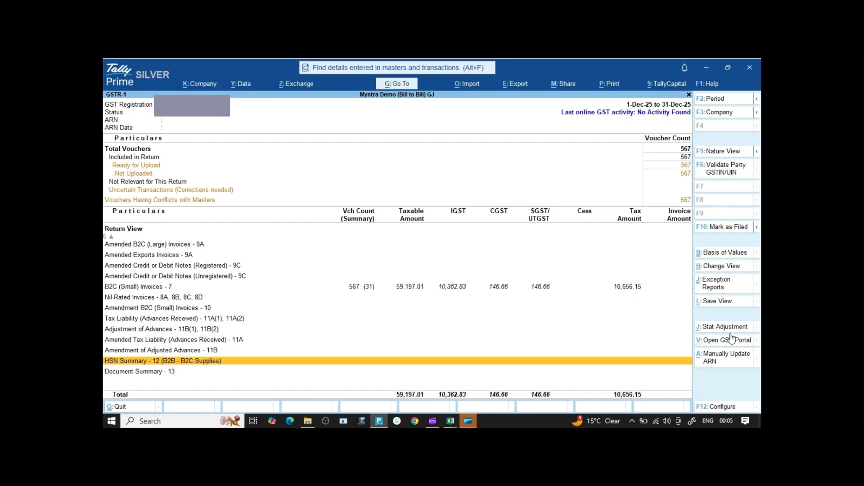
key("Return")
key("Down")
key("Up")
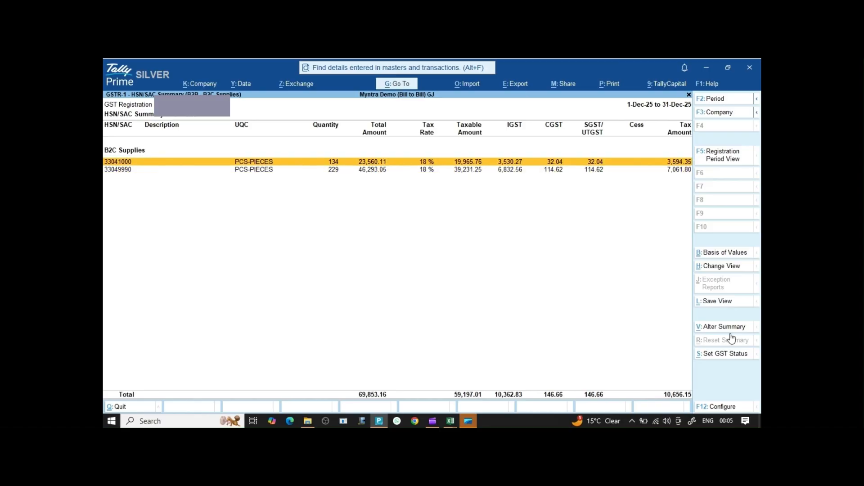
key("Down")
key("Up")
key("Down")
key("Escape")
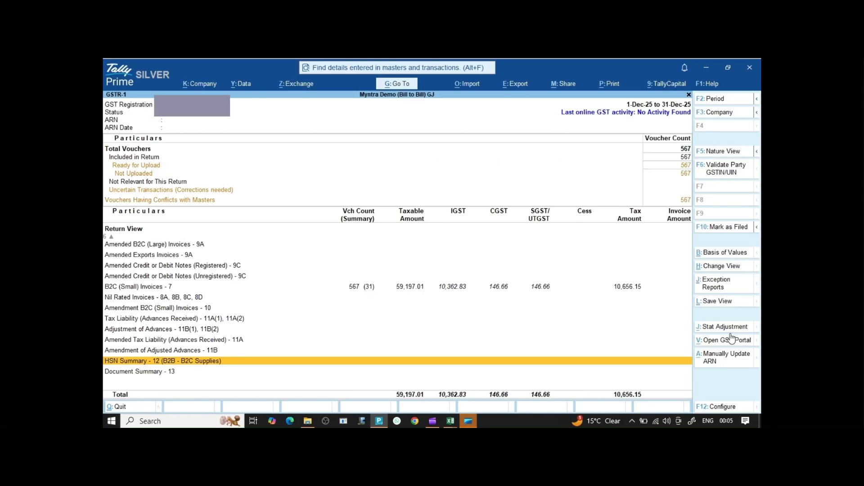
Confirm the Document Summary's 465 Myntra sales invoices and 102 credit notes, then bring up Change View.
key("Down")
key("Return")
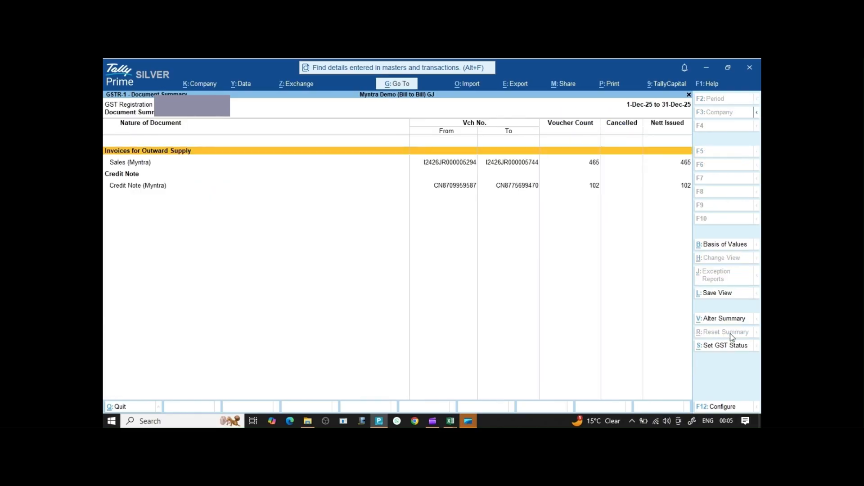
key("Down")
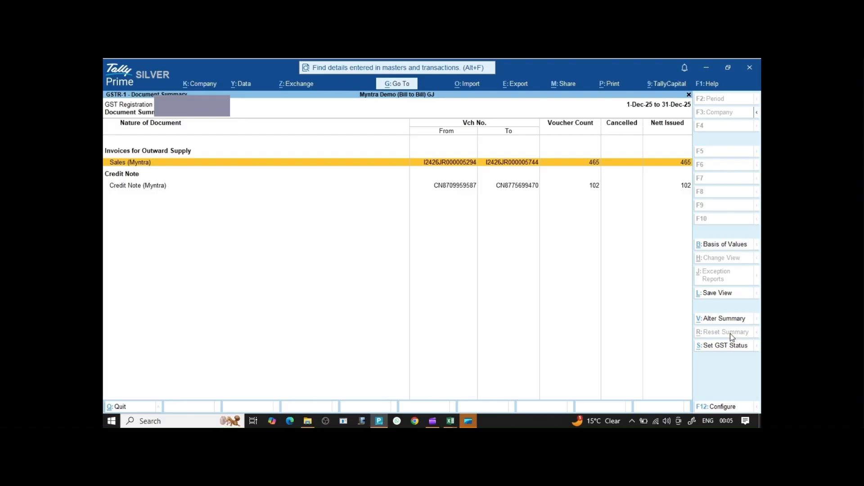
key("Down")
key("Down")
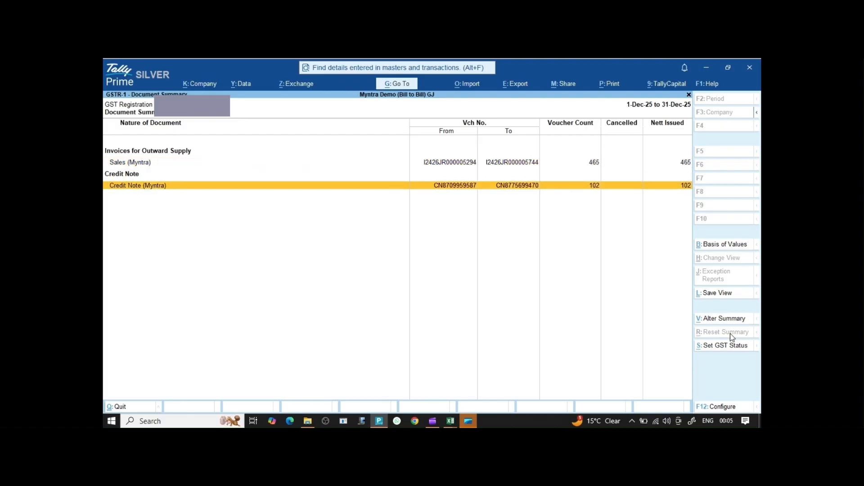
key("Escape")
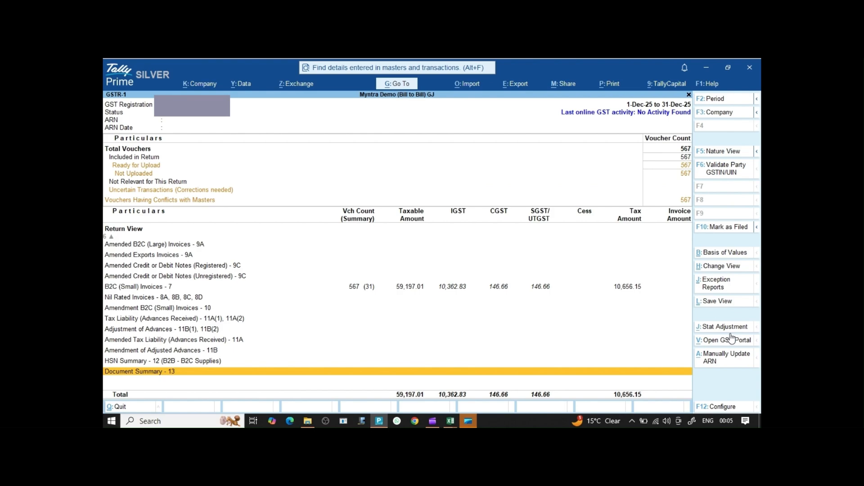
key("ctrl+h")
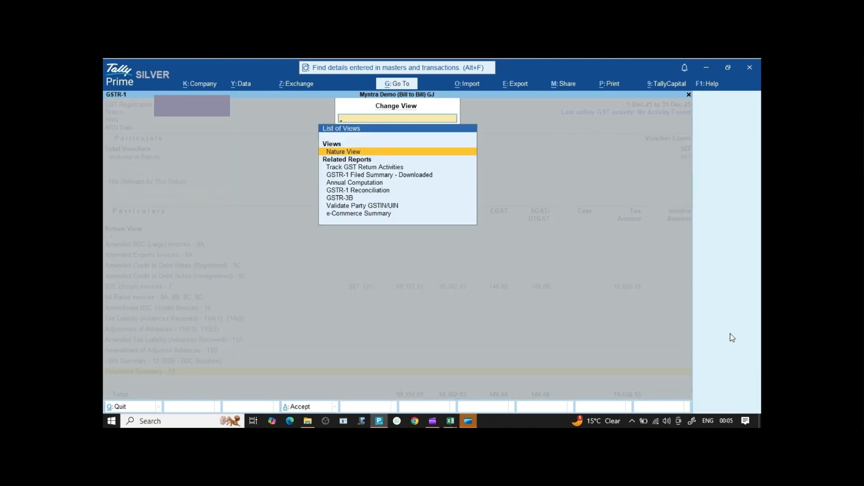
Open the e-Commerce Summary and review Myntra's 567 vouchers, taxable 59,197.01 and tax 10,656.15.
key("Down")
key("Down")
key("Down")
key("Down")
key("Down")
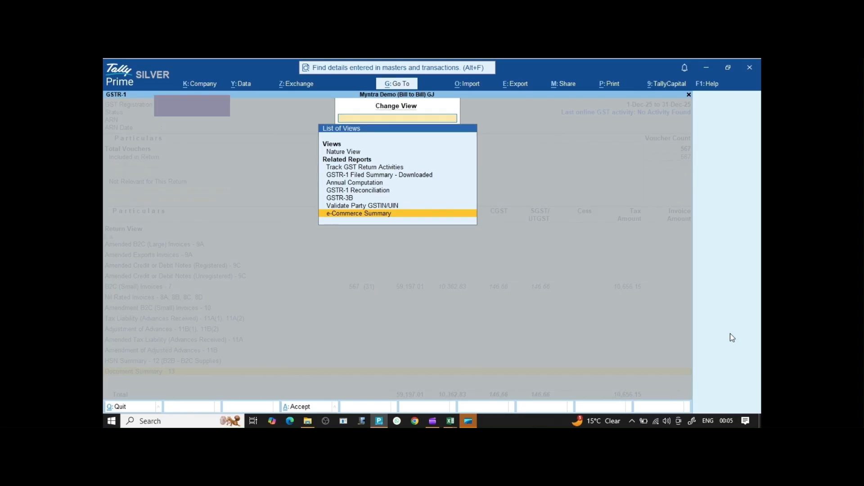
key("Return")
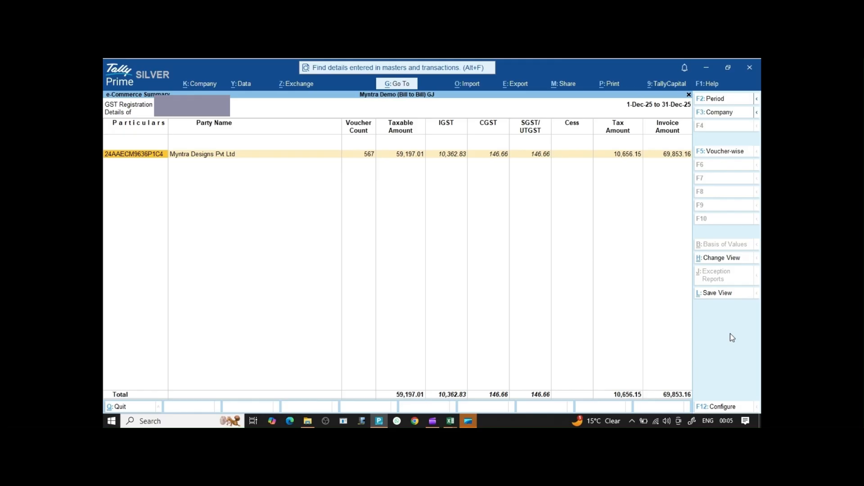
key("Right")
key("Right")
key("Right")
key("Left")
key("Left")
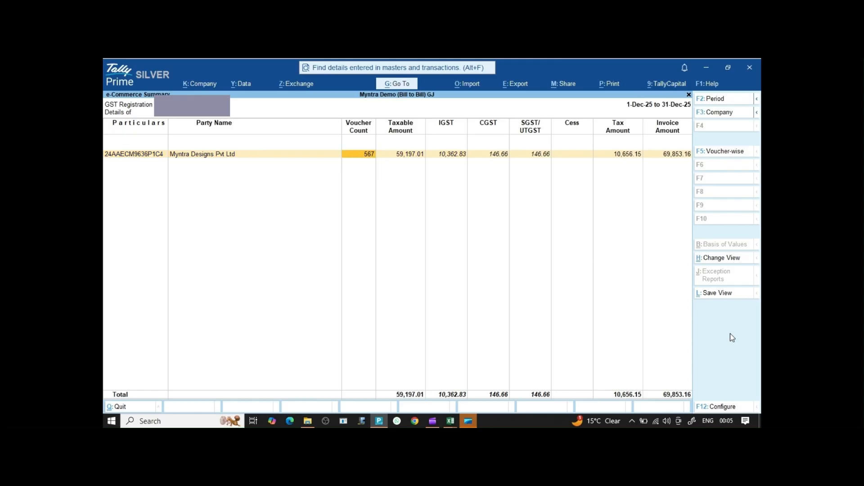
key("Right")
key("Right")
key("Right")
key("Left")
key("Left")
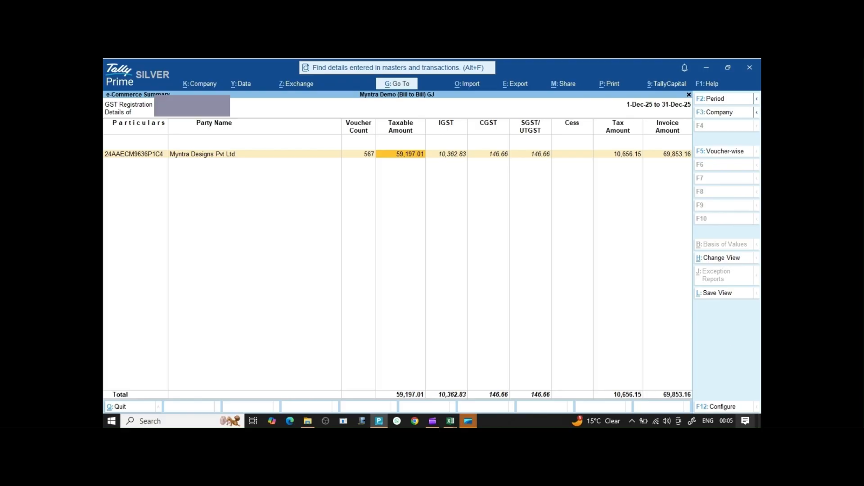
left_click(450, 421)
Compare the Excel2Tally DashBoard with Tally: Myntra taxable 59197.01, IGST 10362.83, CGST and SGST 146.66 each.
left_click(444, 366)
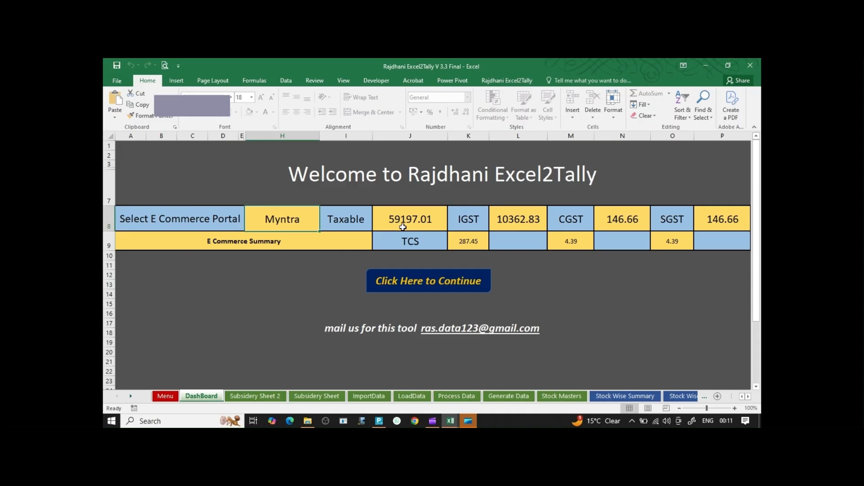
left_click(381, 422)
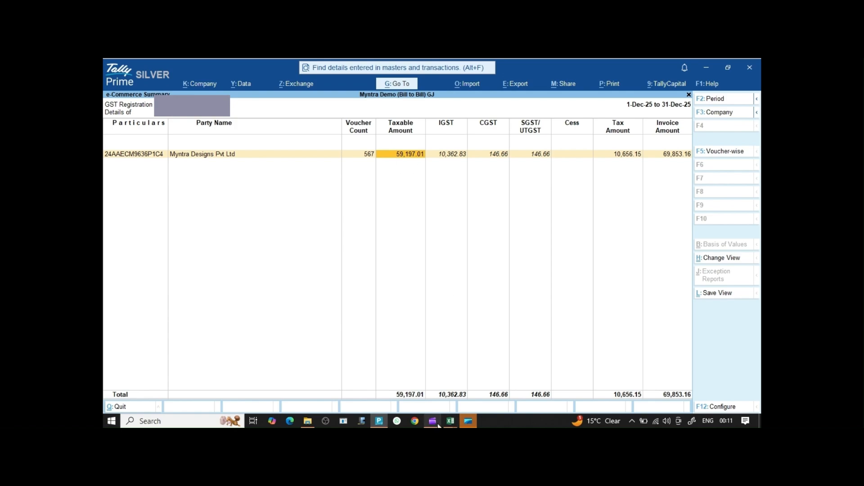
mouse_move(451, 422)
left_click(464, 387)
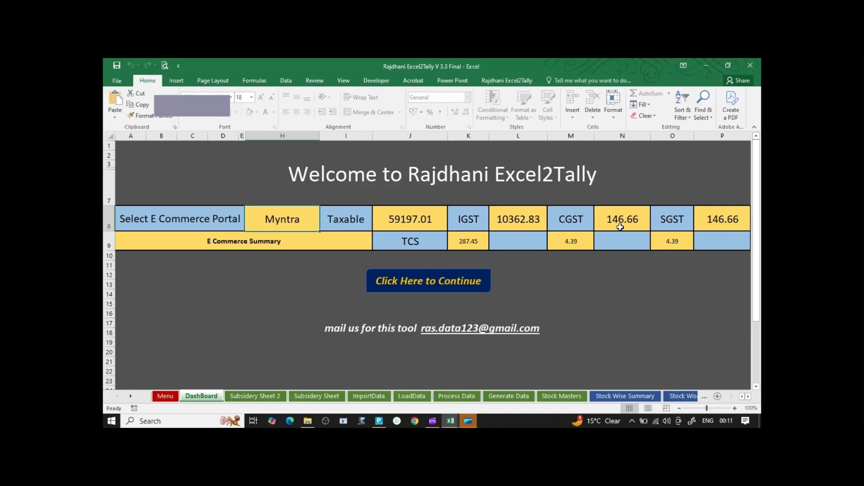
left_click(392, 423)
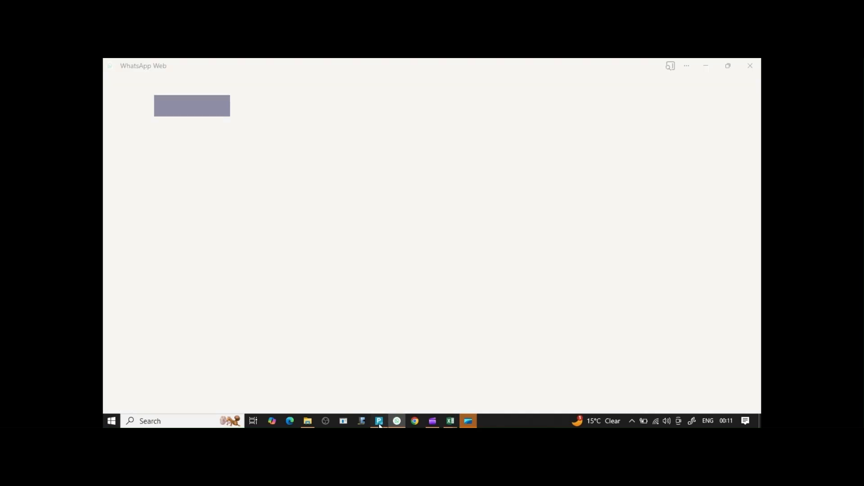
left_click(379, 422)
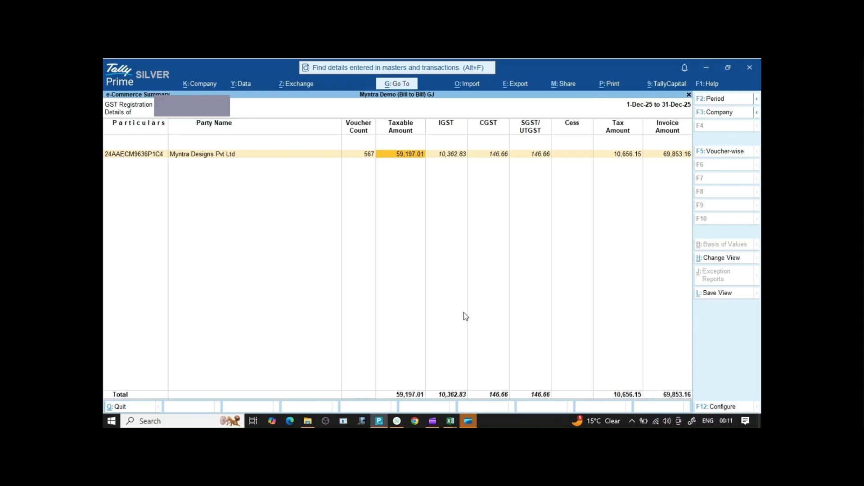
left_click(451, 423)
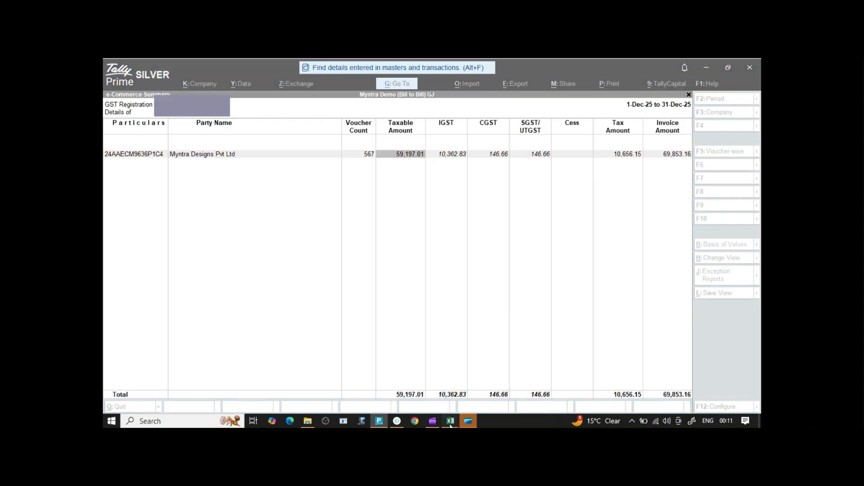